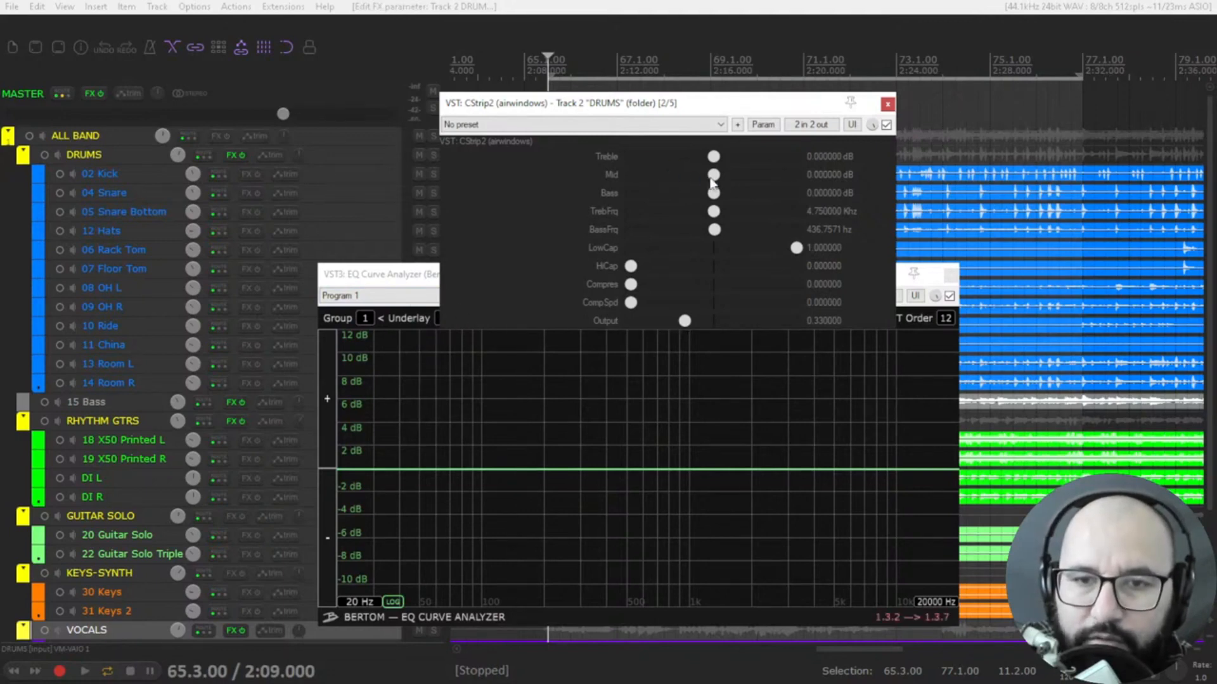
Try a Treble boost of about 7 dB and a Mid cut of about 3 dB in CStrip2, resetting both bands to 0 dB
{"action": "left_click_drag", "start_coordinate": [713, 159], "coordinate": [763, 168]}
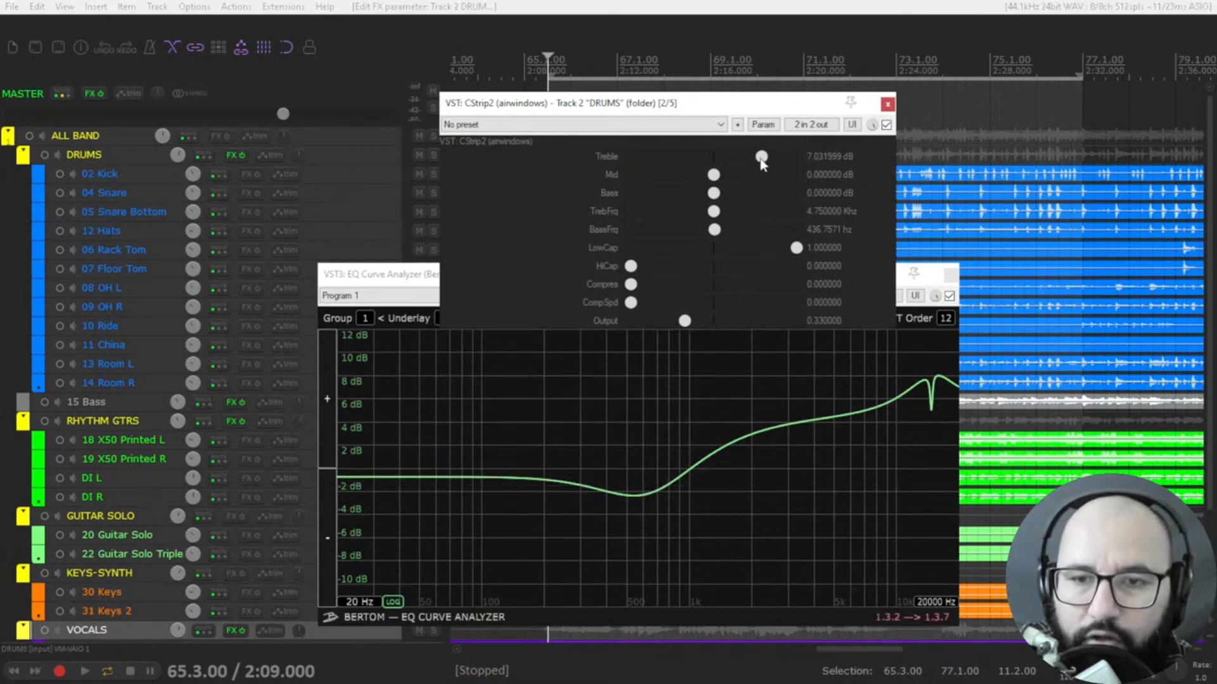
{"action": "left_click_drag", "start_coordinate": [762, 164], "coordinate": [690, 190]}
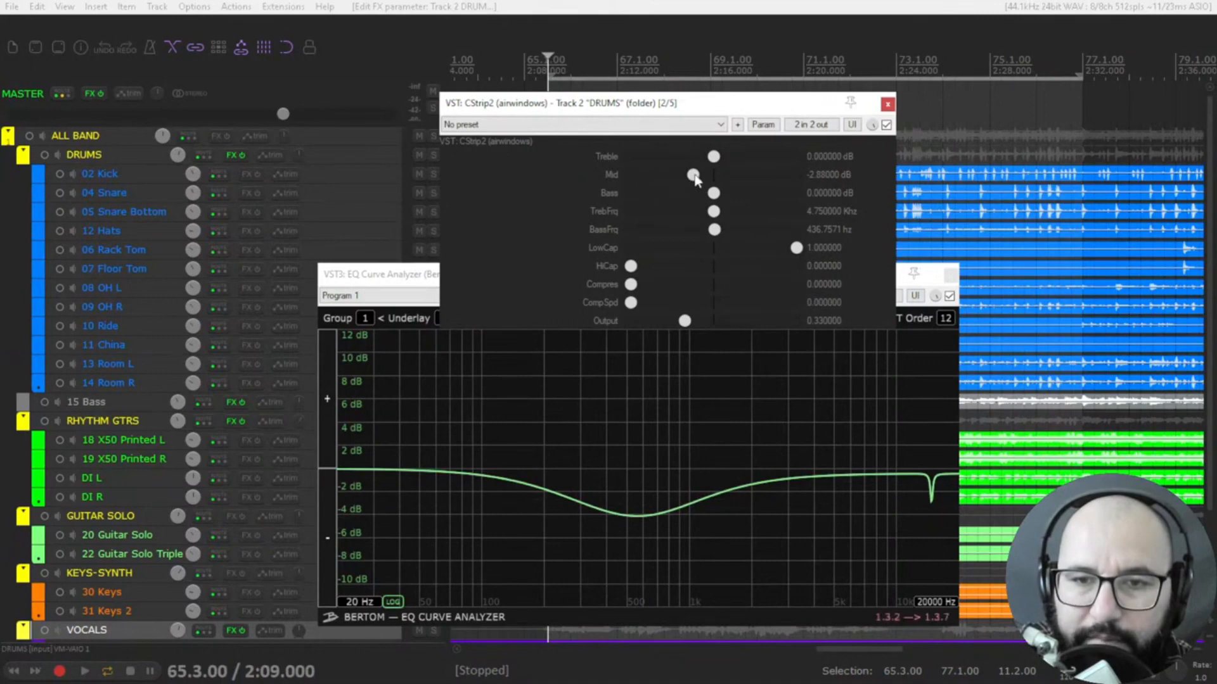
{"action": "left_click_drag", "start_coordinate": [695, 176], "coordinate": [692, 180]}
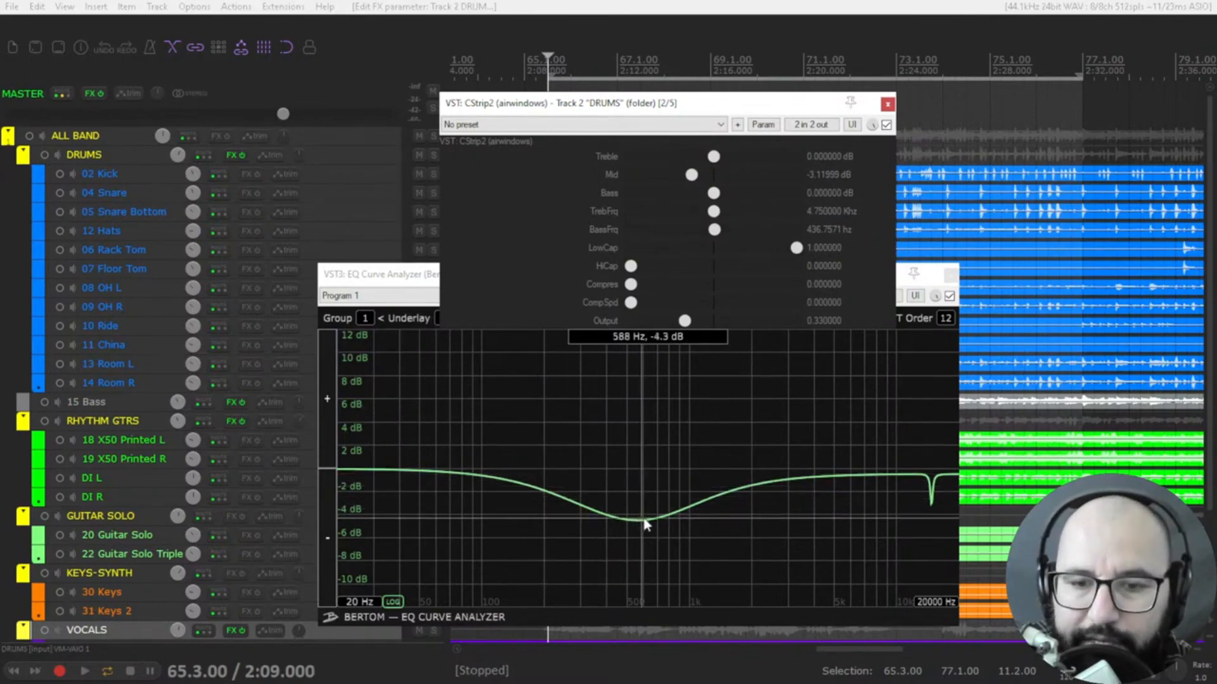
{"action": "mouse_move", "coordinate": [691, 177]}
{"action": "left_mouse_down"}
{"action": "mouse_move", "coordinate": [707, 178]}
{"action": "mouse_move", "coordinate": [696, 184]}
{"action": "left_mouse_up"}
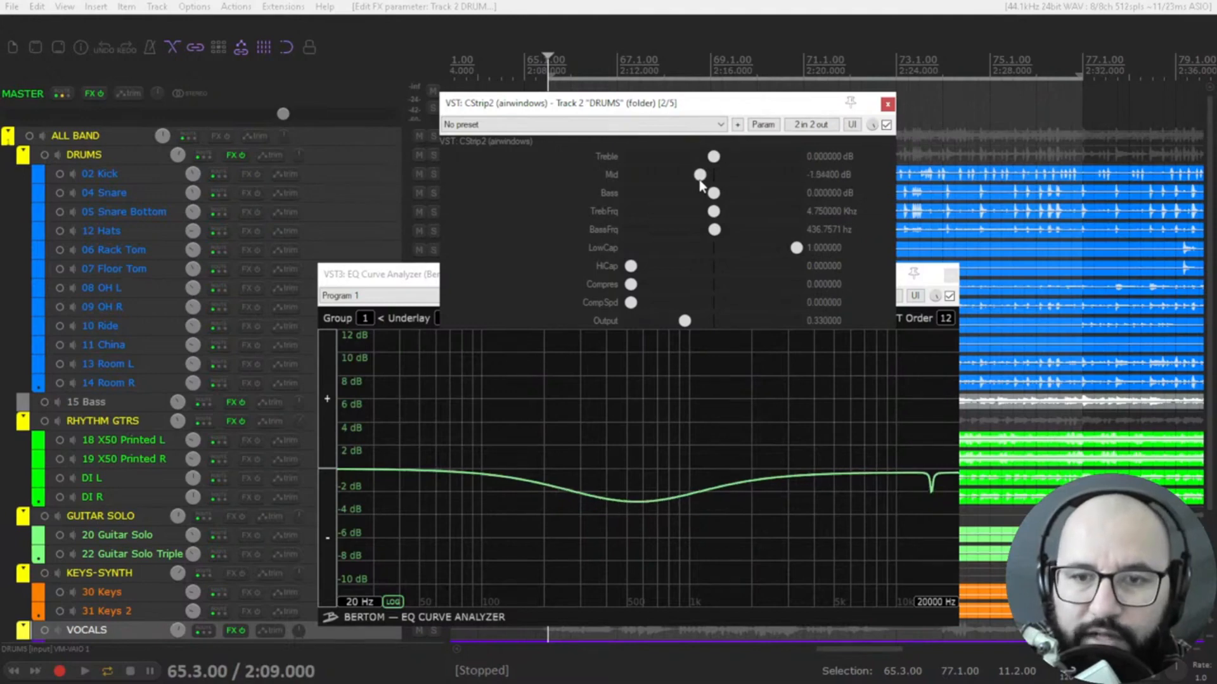
{"action": "double_click", "coordinate": [698, 180]}
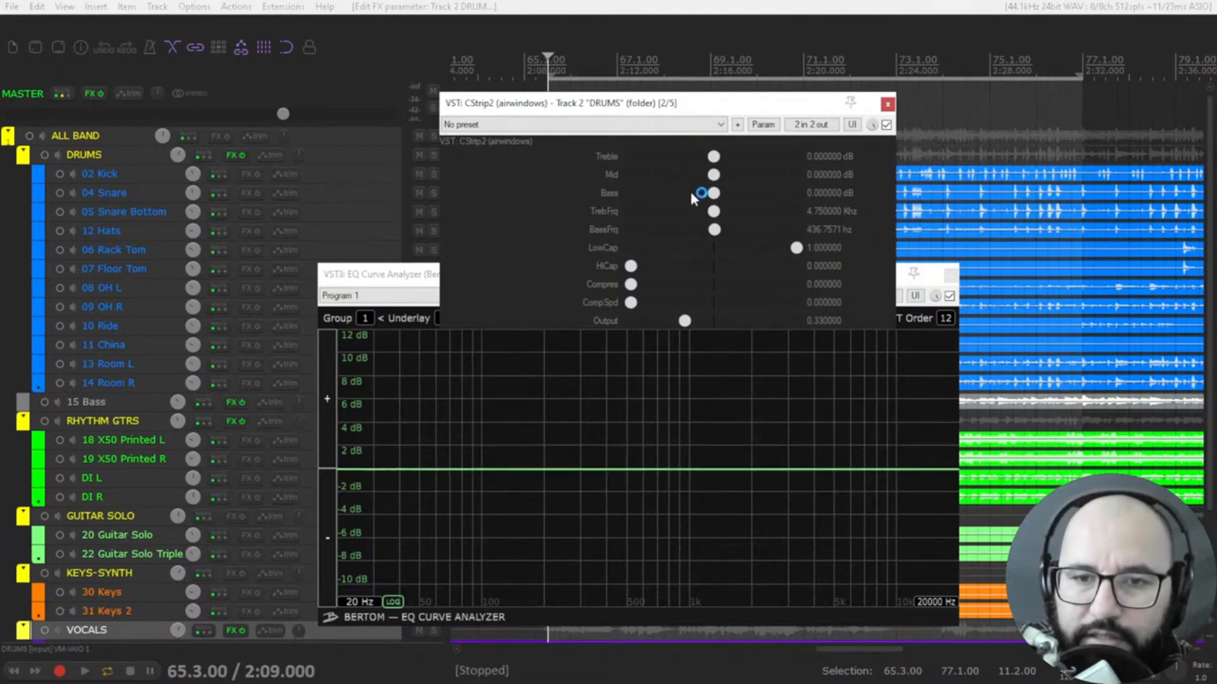
Boost Bass by about 4.3 dB and sweep its frequency up to about 553 Hz, settling BassFrq at 422.5 Hz
{"action": "left_click_drag", "start_coordinate": [714, 193], "coordinate": [746, 201]}
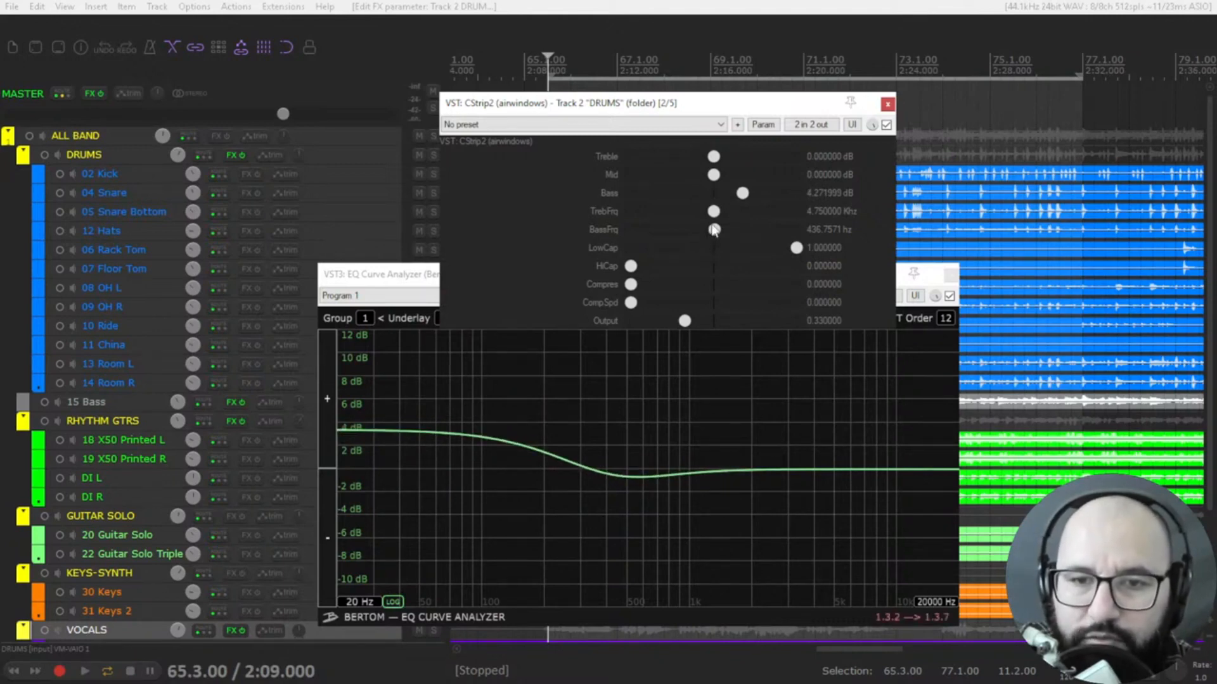
{"action": "mouse_move", "coordinate": [716, 231]}
{"action": "left_mouse_down"}
{"action": "mouse_move", "coordinate": [781, 233]}
{"action": "mouse_move", "coordinate": [725, 233]}
{"action": "left_mouse_up"}
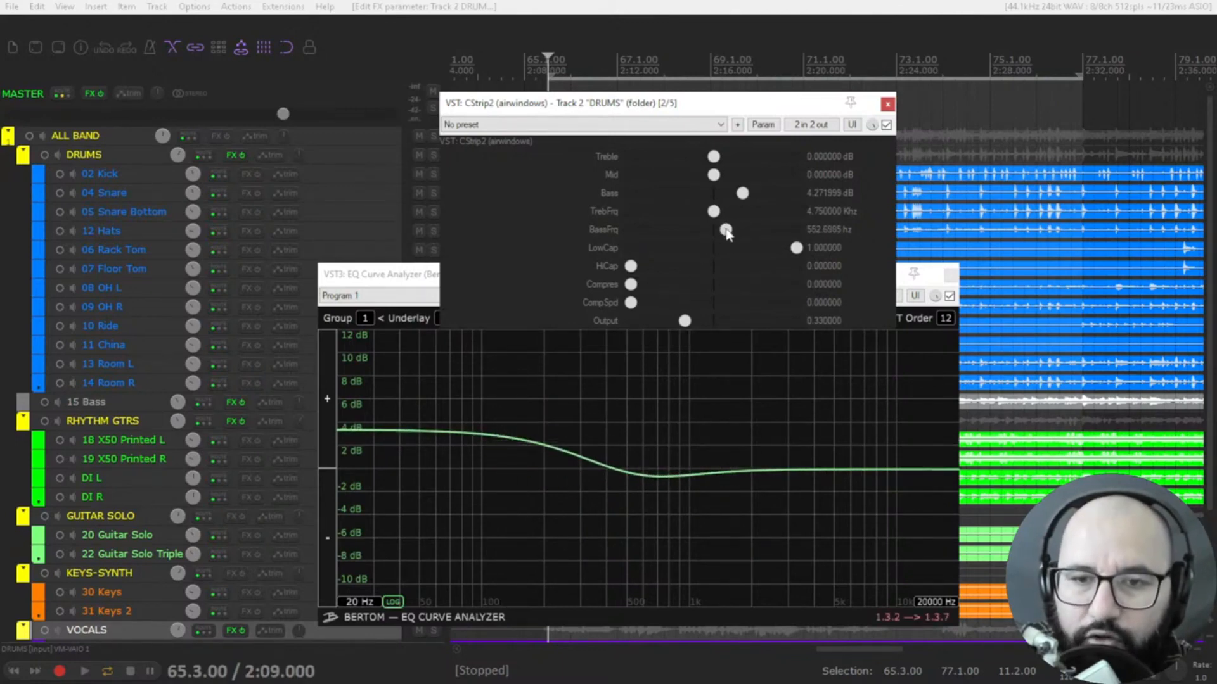
{"action": "mouse_move", "coordinate": [726, 231]}
{"action": "left_mouse_down"}
{"action": "mouse_move", "coordinate": [751, 236]}
{"action": "mouse_move", "coordinate": [669, 236]}
{"action": "mouse_move", "coordinate": [751, 237]}
{"action": "mouse_move", "coordinate": [718, 235]}
{"action": "left_mouse_up"}
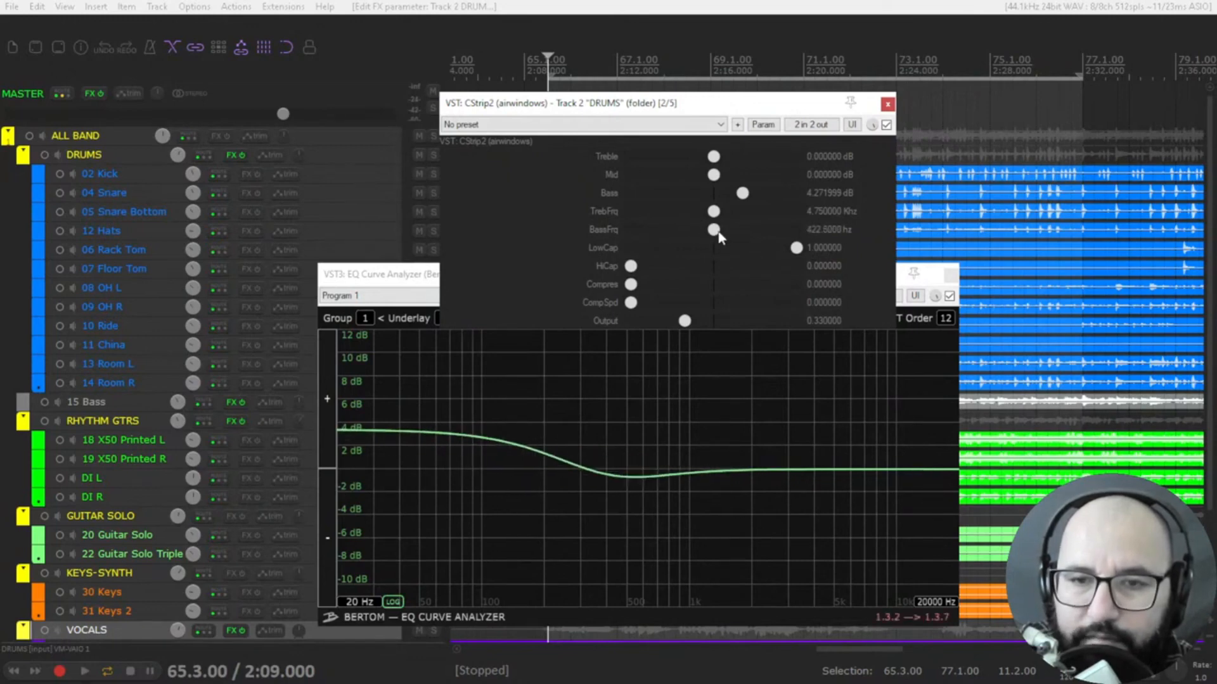
Reset Bass to 0 dB, then try a Treble boost of about 3.8 dB with its frequency control and reset both treble settings
{"action": "left_click_drag", "start_coordinate": [741, 195], "coordinate": [742, 164]}
{"action": "mouse_move", "coordinate": [714, 212]}
{"action": "left_mouse_down"}
{"action": "mouse_move", "coordinate": [745, 223]}
{"action": "mouse_move", "coordinate": [660, 219]}
{"action": "mouse_move", "coordinate": [758, 219]}
{"action": "mouse_move", "coordinate": [711, 220]}
{"action": "left_mouse_up"}
{"action": "double_click", "coordinate": [713, 211]}
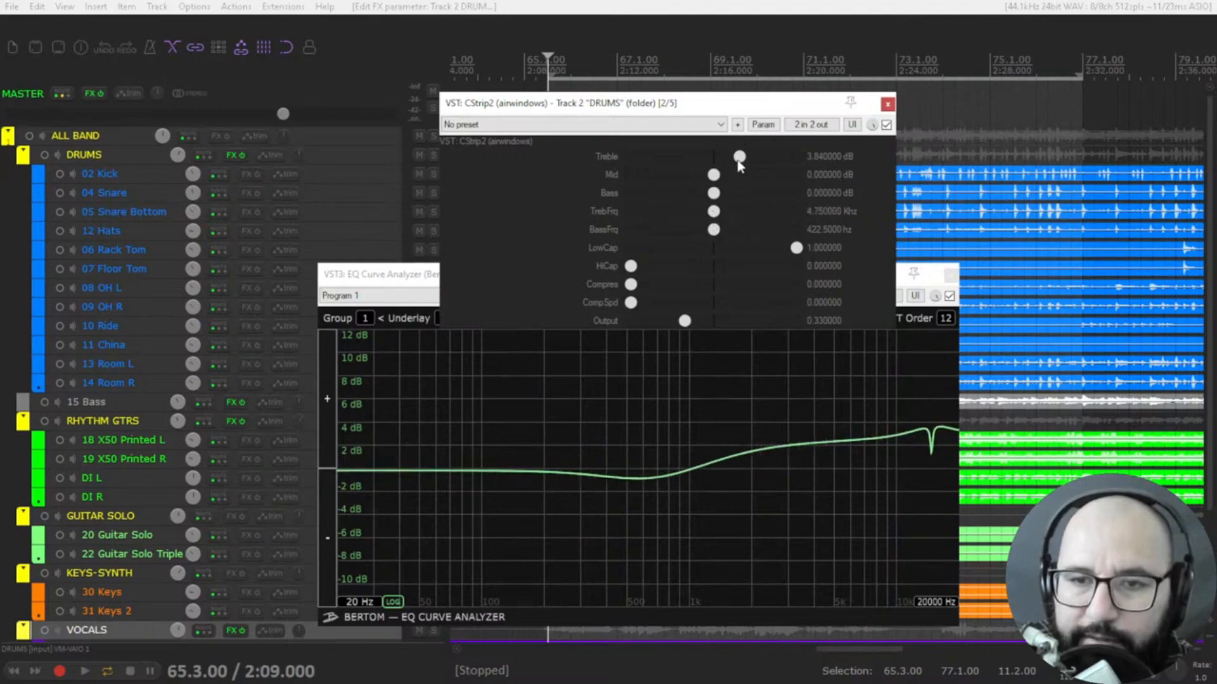
{"action": "double_click", "coordinate": [739, 157]}
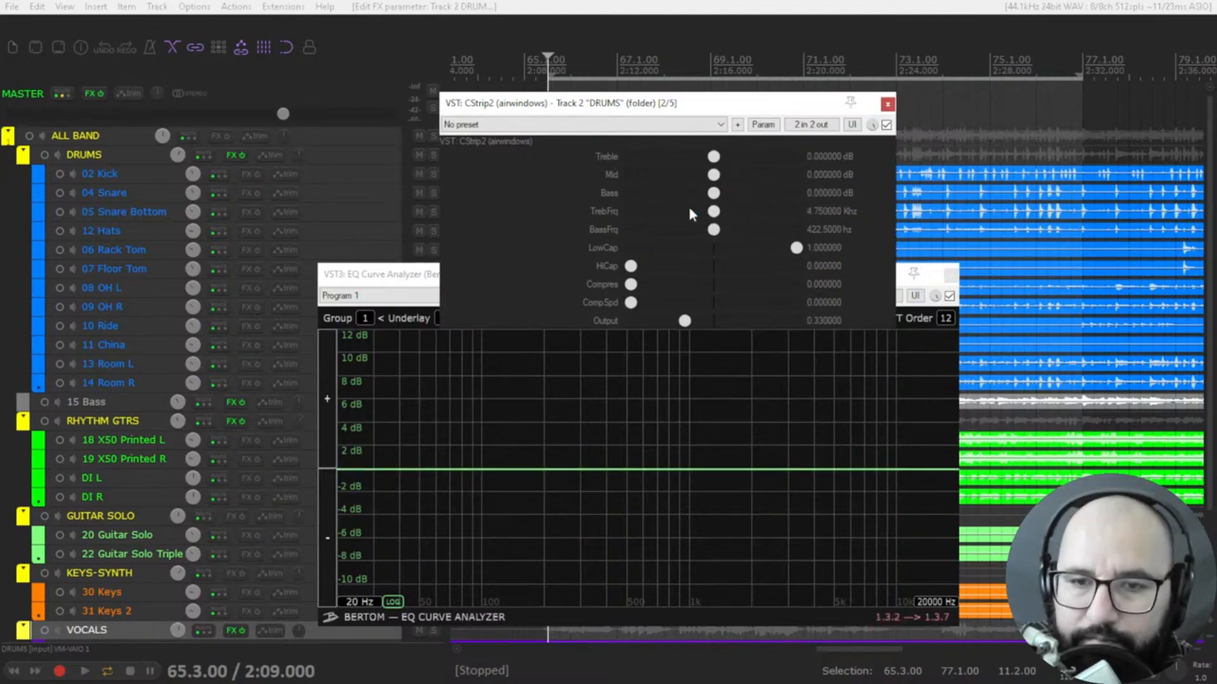
Try different LowCap and HiCap filter amounts, including HiCap at about 0.133, and restore LowCap to 1 and HiCap to 0
{"action": "mouse_move", "coordinate": [800, 255]}
{"action": "left_mouse_down"}
{"action": "mouse_move", "coordinate": [769, 254]}
{"action": "mouse_move", "coordinate": [797, 250]}
{"action": "left_mouse_up"}
{"action": "double_click", "coordinate": [776, 248]}
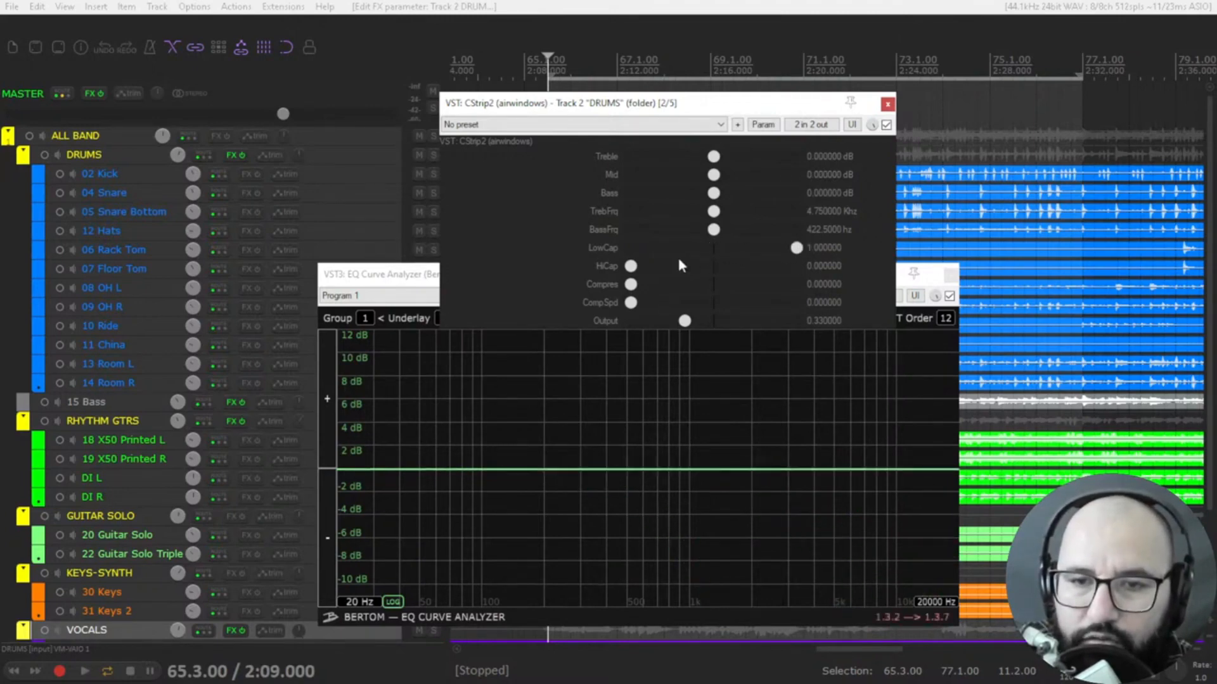
{"action": "left_click_drag", "start_coordinate": [631, 266], "coordinate": [655, 273]}
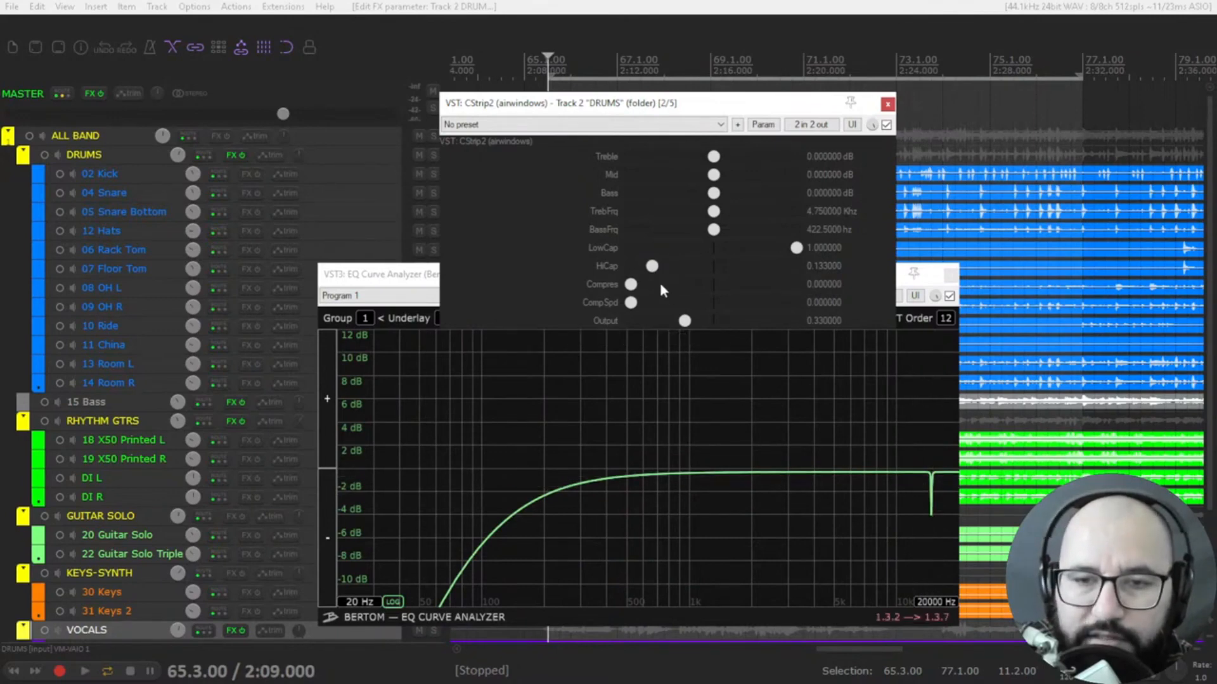
{"action": "left_click_drag", "start_coordinate": [652, 266], "coordinate": [714, 266]}
{"action": "left_click_drag", "start_coordinate": [796, 248], "coordinate": [614, 263]}
{"action": "double_click", "coordinate": [680, 249]}
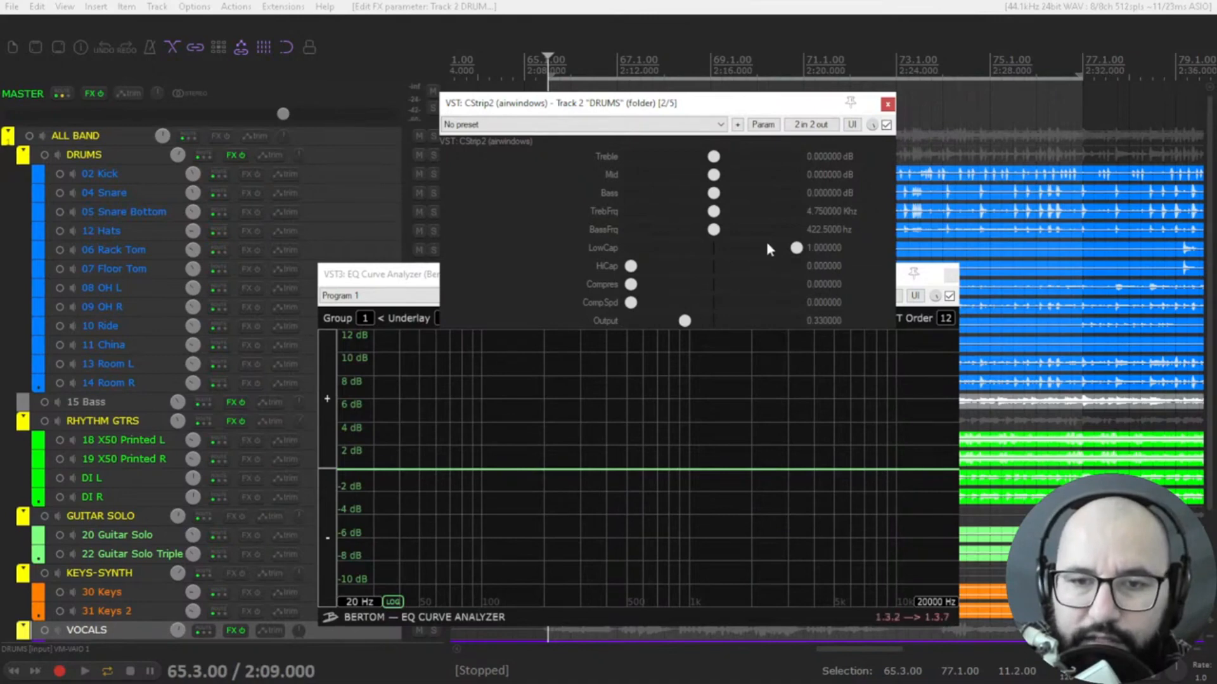
Try the CStrip2 Output level at about 0.22, 0.45 and 0.29 against the analyzer curve
{"action": "mouse_move", "coordinate": [633, 285]}
{"action": "left_mouse_down"}
{"action": "mouse_move", "coordinate": [738, 292]}
{"action": "mouse_move", "coordinate": [623, 290]}
{"action": "mouse_move", "coordinate": [650, 308]}
{"action": "mouse_move", "coordinate": [794, 315]}
{"action": "mouse_move", "coordinate": [628, 309]}
{"action": "left_mouse_up"}
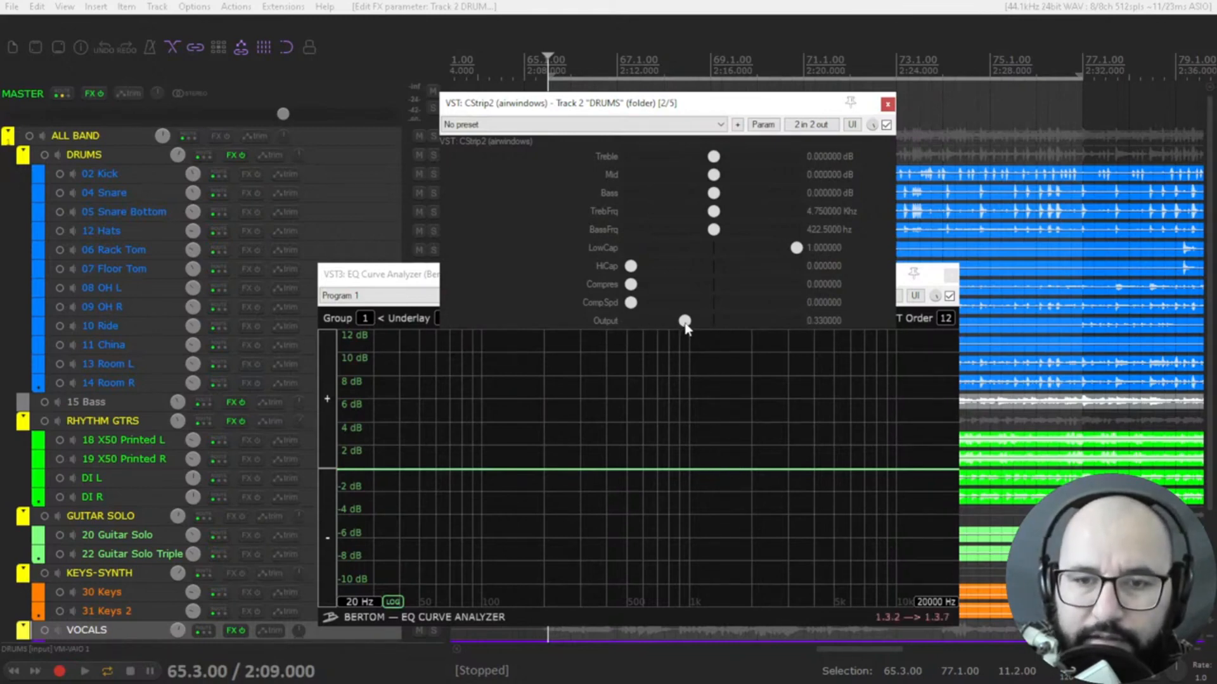
{"action": "mouse_move", "coordinate": [684, 321]}
{"action": "left_mouse_down"}
{"action": "mouse_move", "coordinate": [739, 326]}
{"action": "mouse_move", "coordinate": [667, 326]}
{"action": "left_mouse_up"}
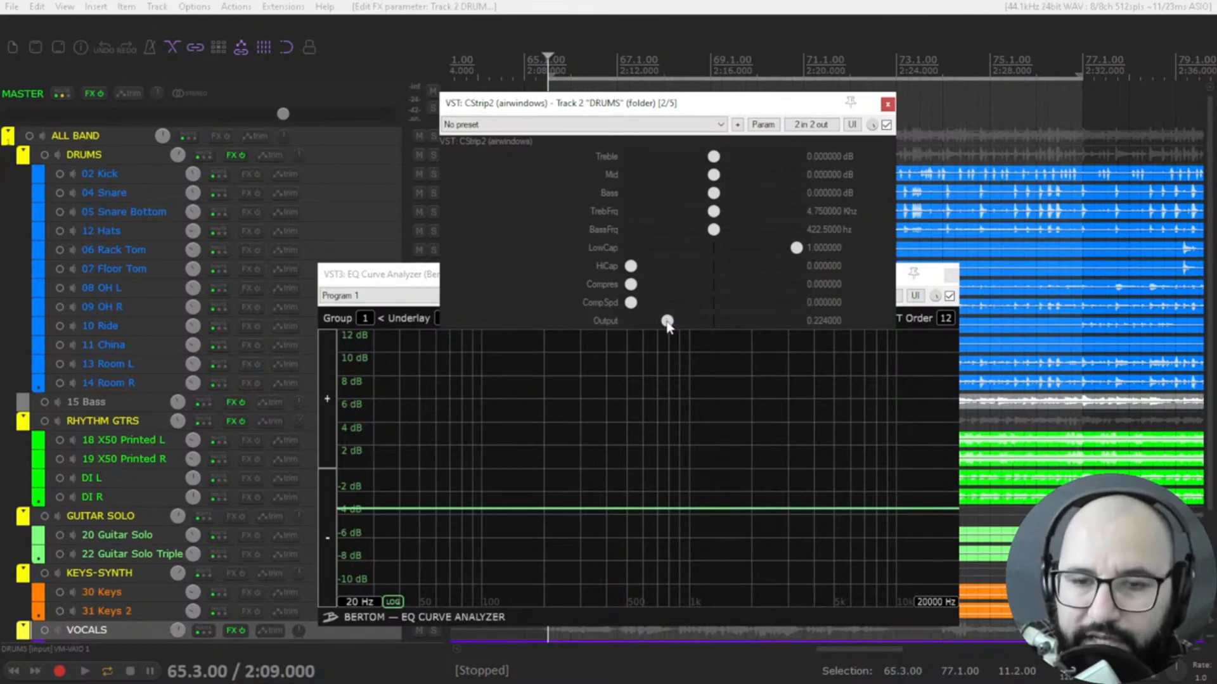
{"action": "left_click_drag", "start_coordinate": [667, 322], "coordinate": [706, 331]}
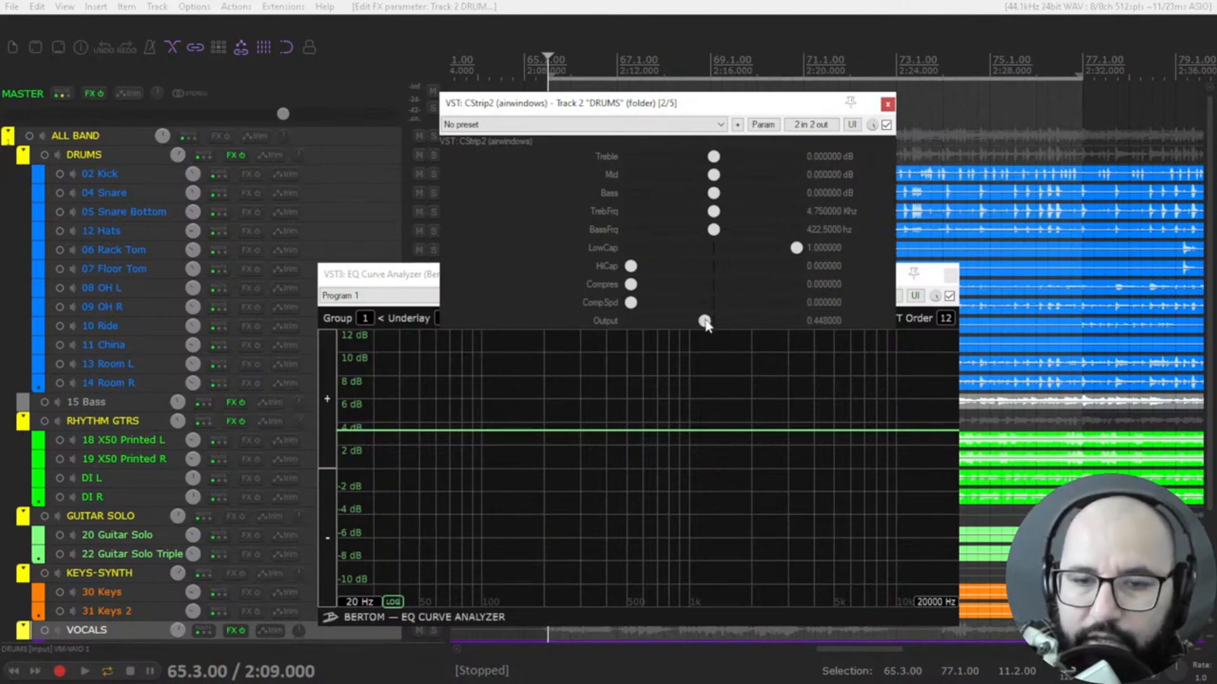
{"action": "left_click_drag", "start_coordinate": [705, 324], "coordinate": [680, 326]}
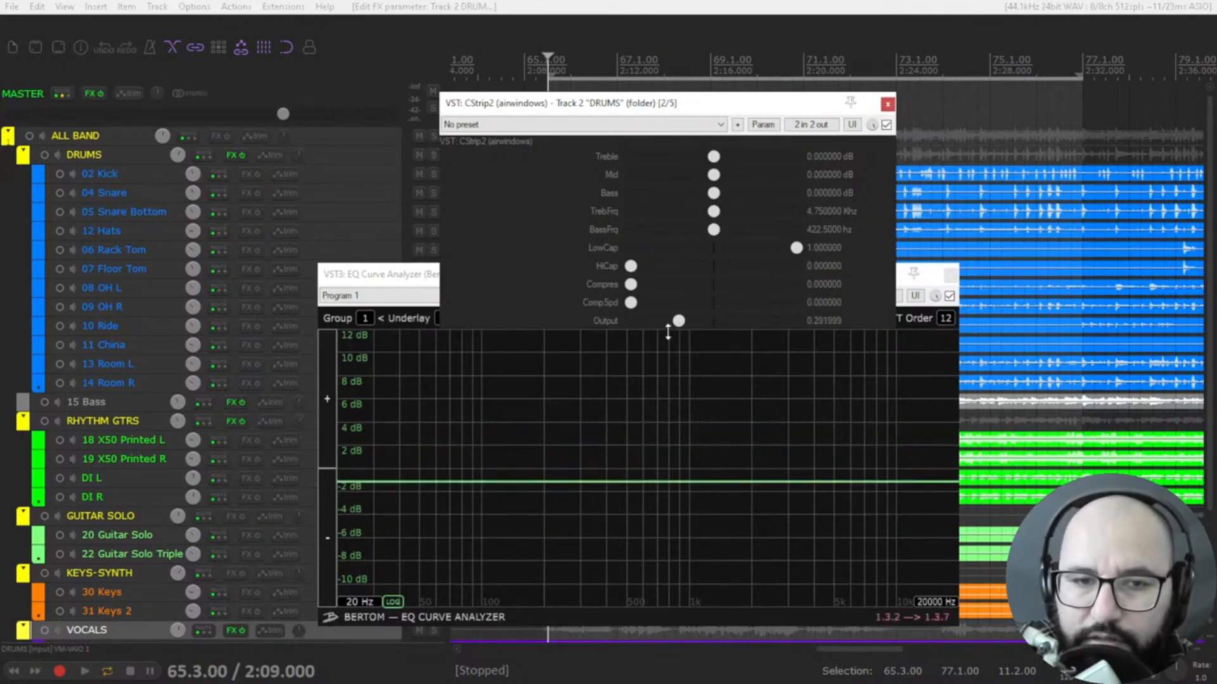
Open the BL Gain60 plugin on the DRUMS track to view its gain control and close it again
{"action": "right_click", "coordinate": [224, 154]}
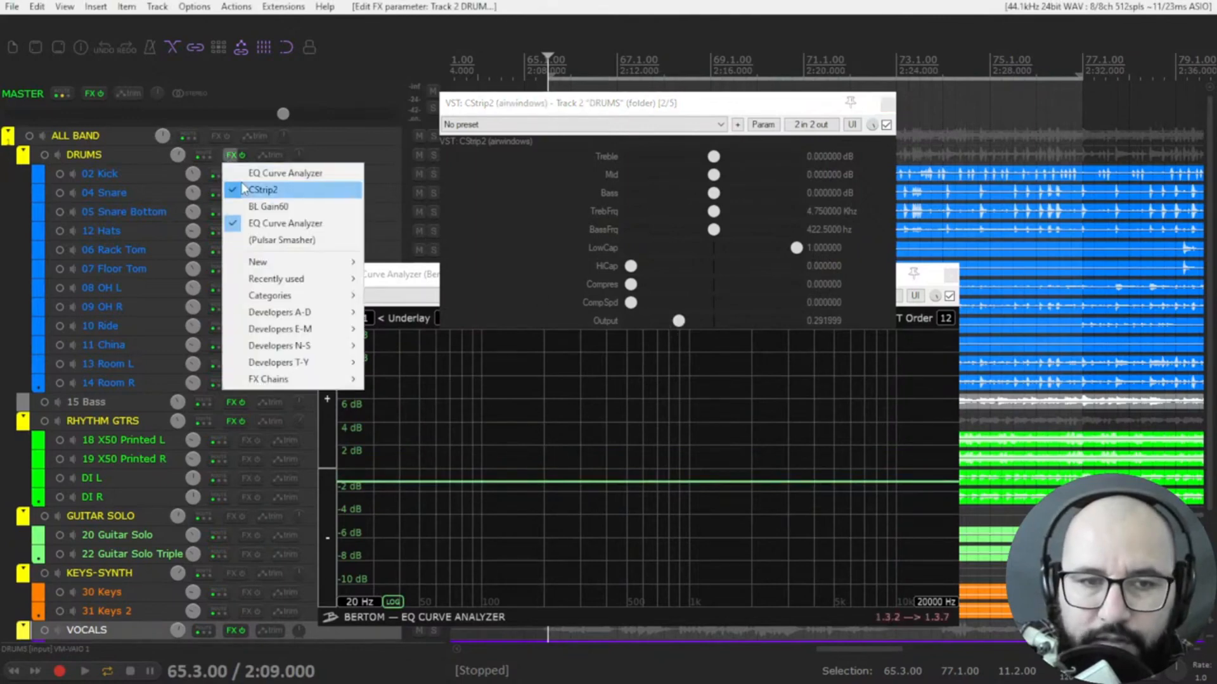
{"action": "left_click", "coordinate": [261, 204]}
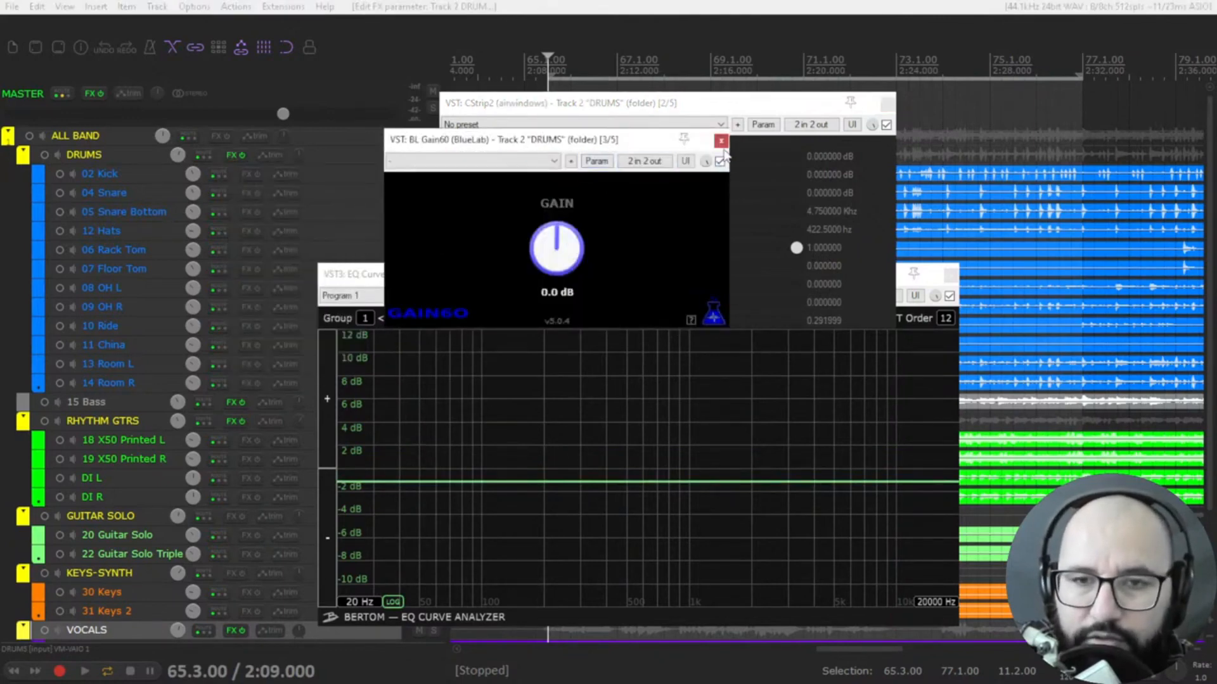
{"action": "left_click", "coordinate": [721, 142]}
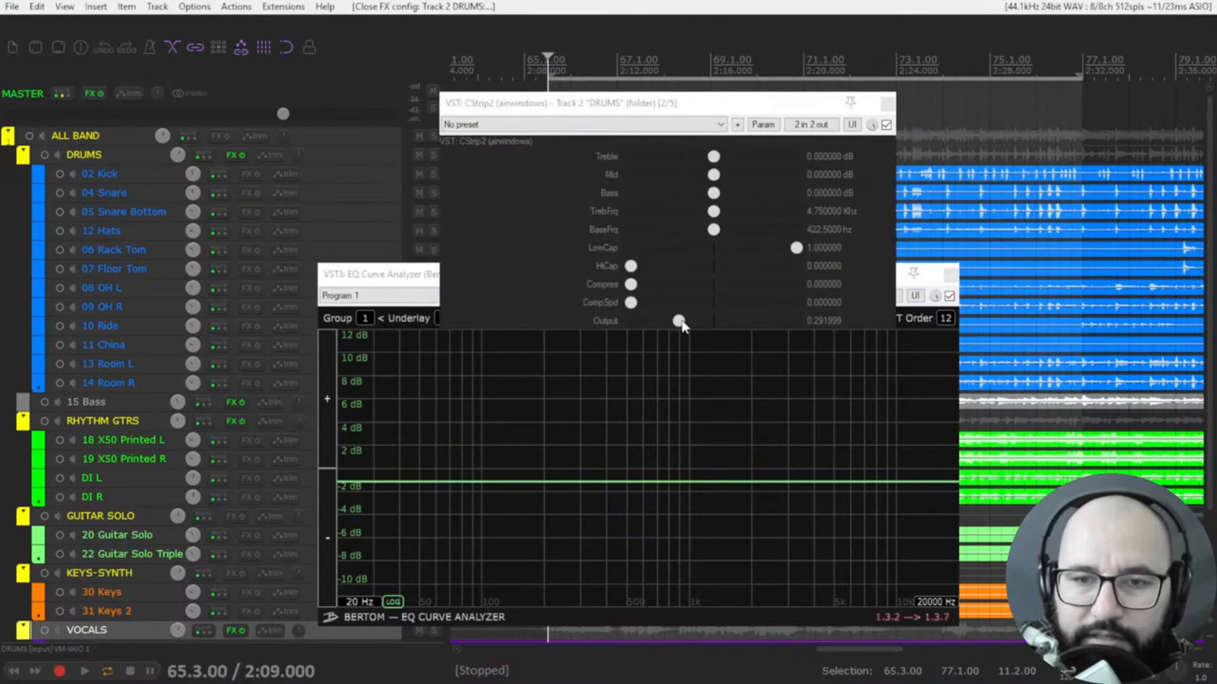
Set the CStrip2 Output to 0.14 and turn off the EQ Curve Analyzer
{"action": "left_click_drag", "start_coordinate": [681, 325], "coordinate": [654, 321]}
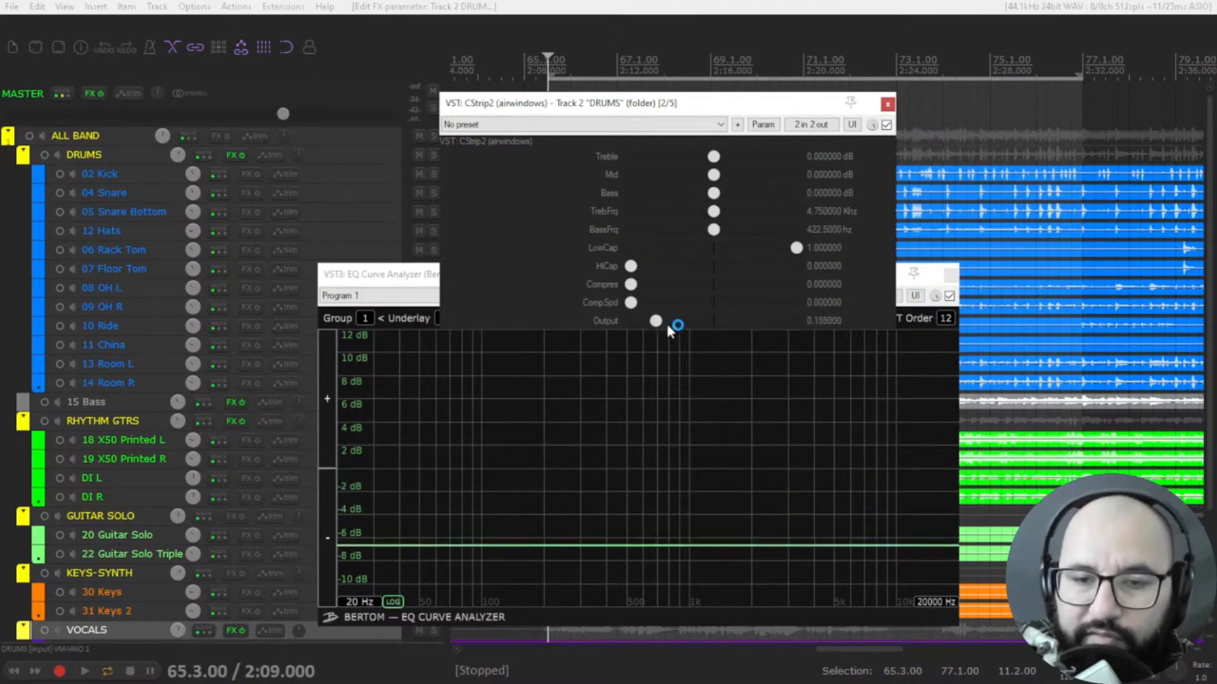
{"action": "left_click_drag", "start_coordinate": [655, 325], "coordinate": [654, 321]}
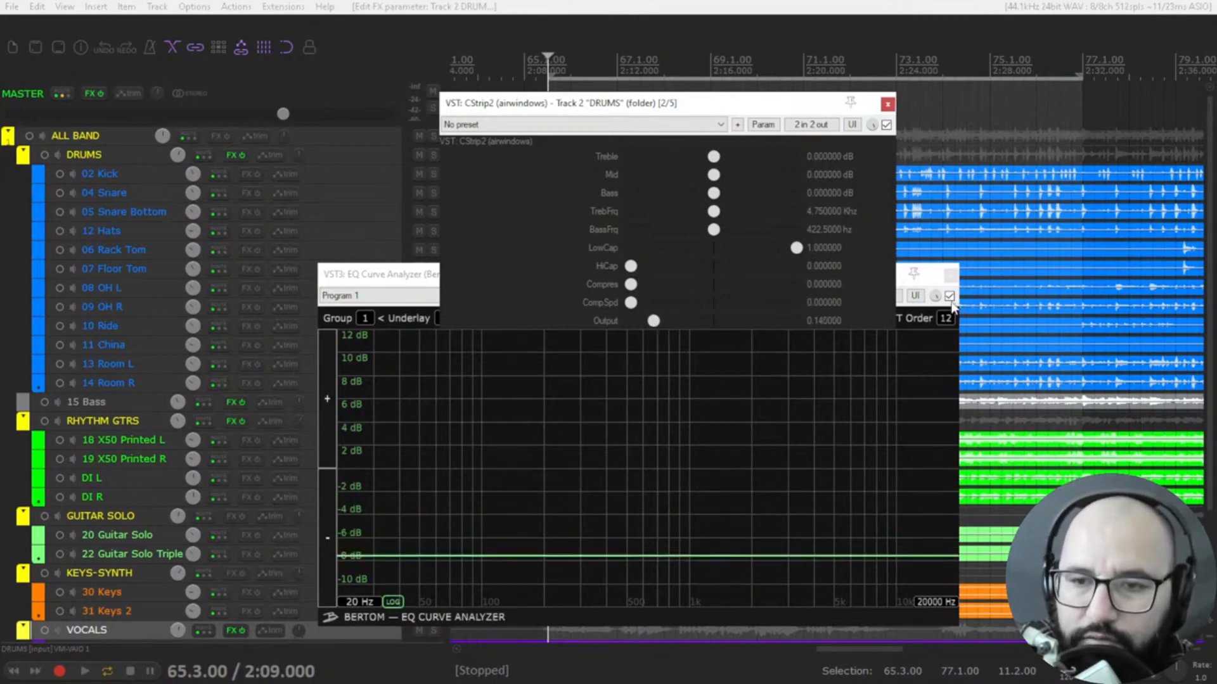
{"action": "left_click", "coordinate": [949, 296]}
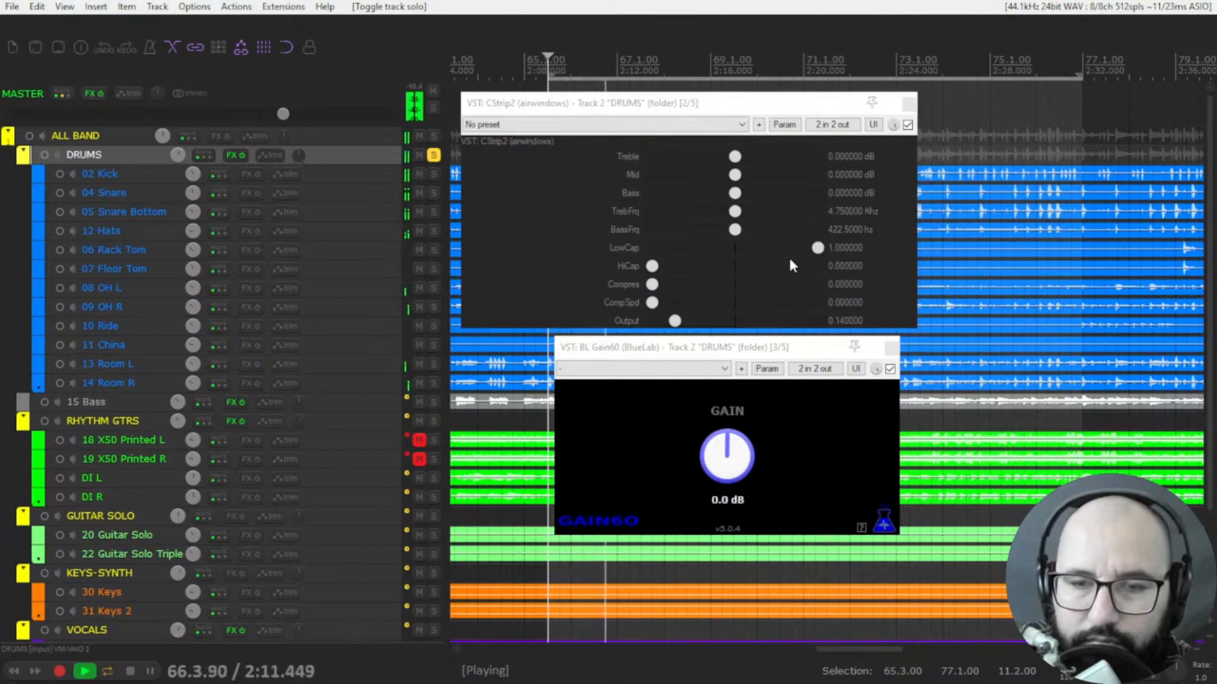
During playback of the soloed drums, try a Treble boost of about 6.8 dB and frequency sweeps, then reset Treble and both frequencies
{"action": "left_click", "coordinate": [739, 157]}
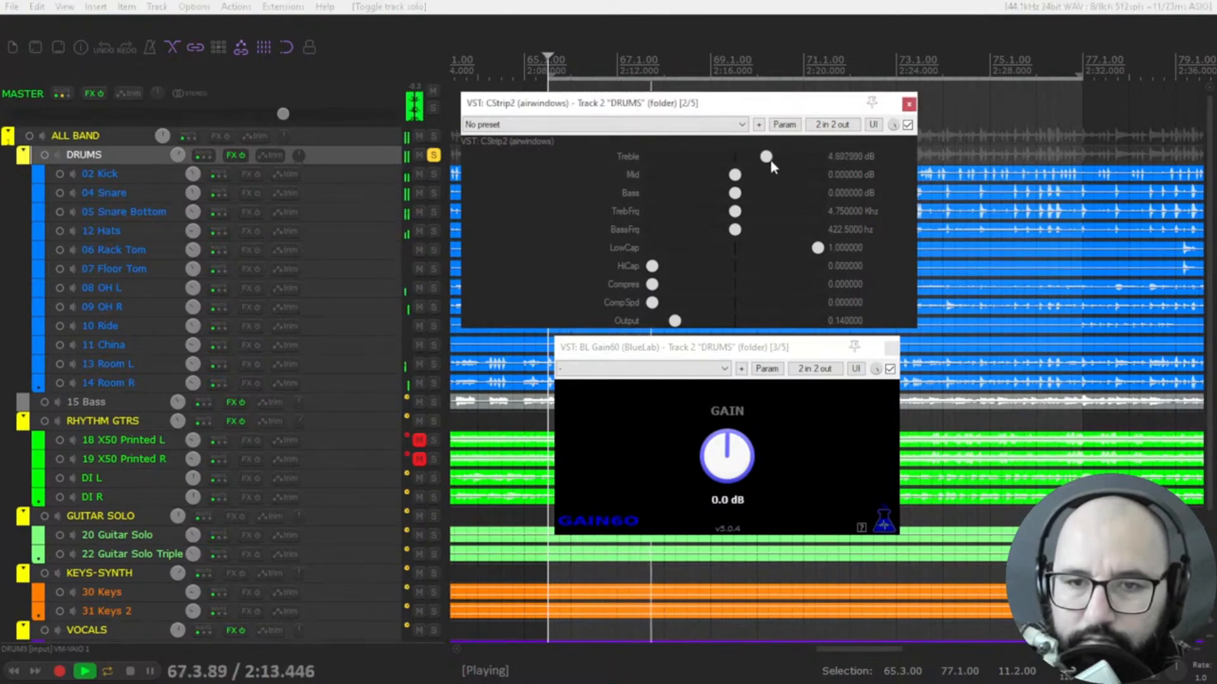
{"action": "left_click_drag", "start_coordinate": [795, 164], "coordinate": [786, 162]}
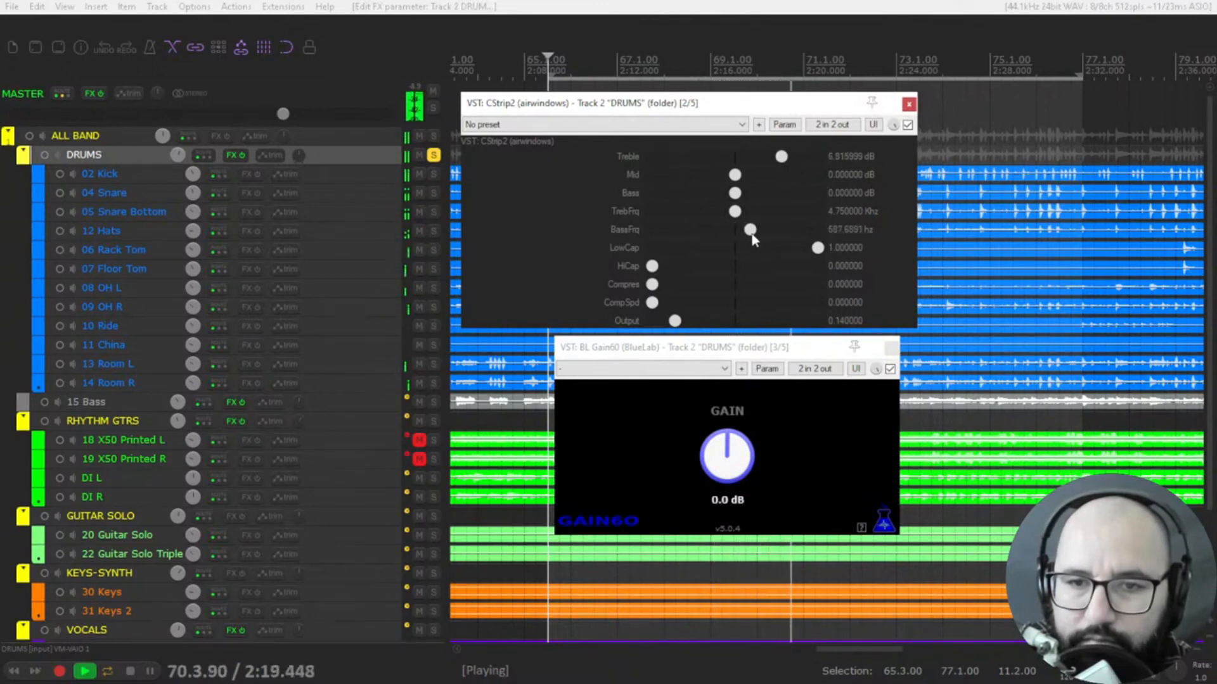
{"action": "left_click_drag", "start_coordinate": [737, 212], "coordinate": [780, 218]}
{"action": "double_click", "coordinate": [777, 215]}
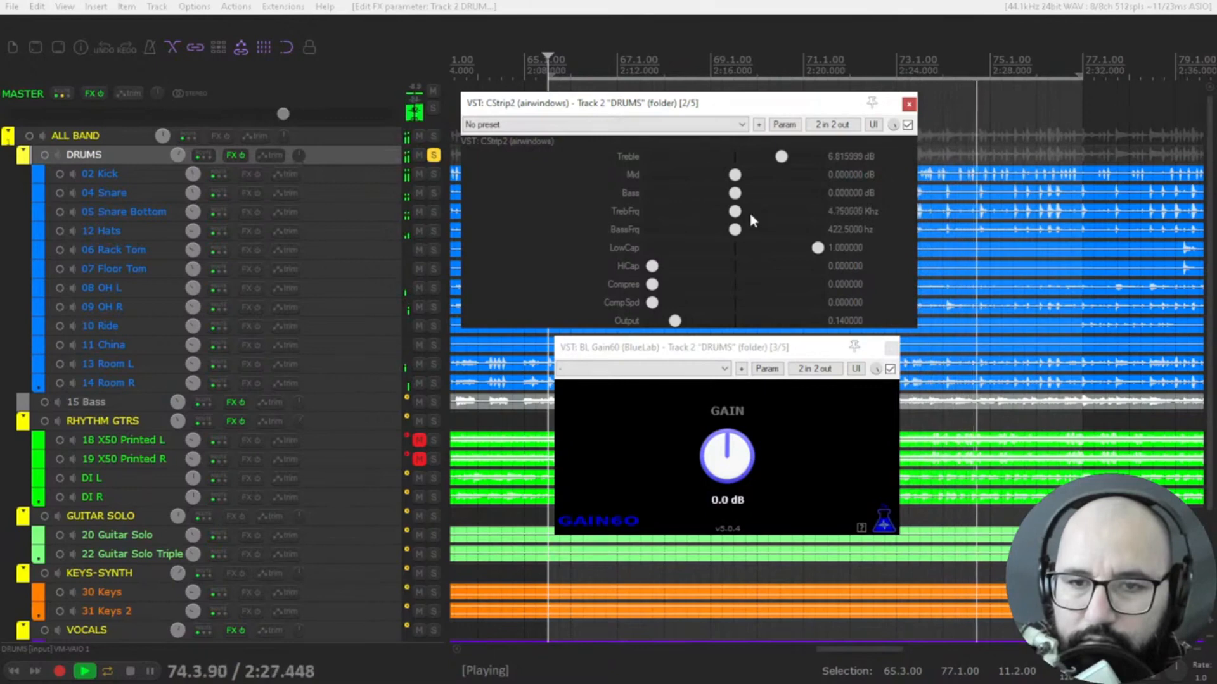
{"action": "double_click", "coordinate": [781, 156]}
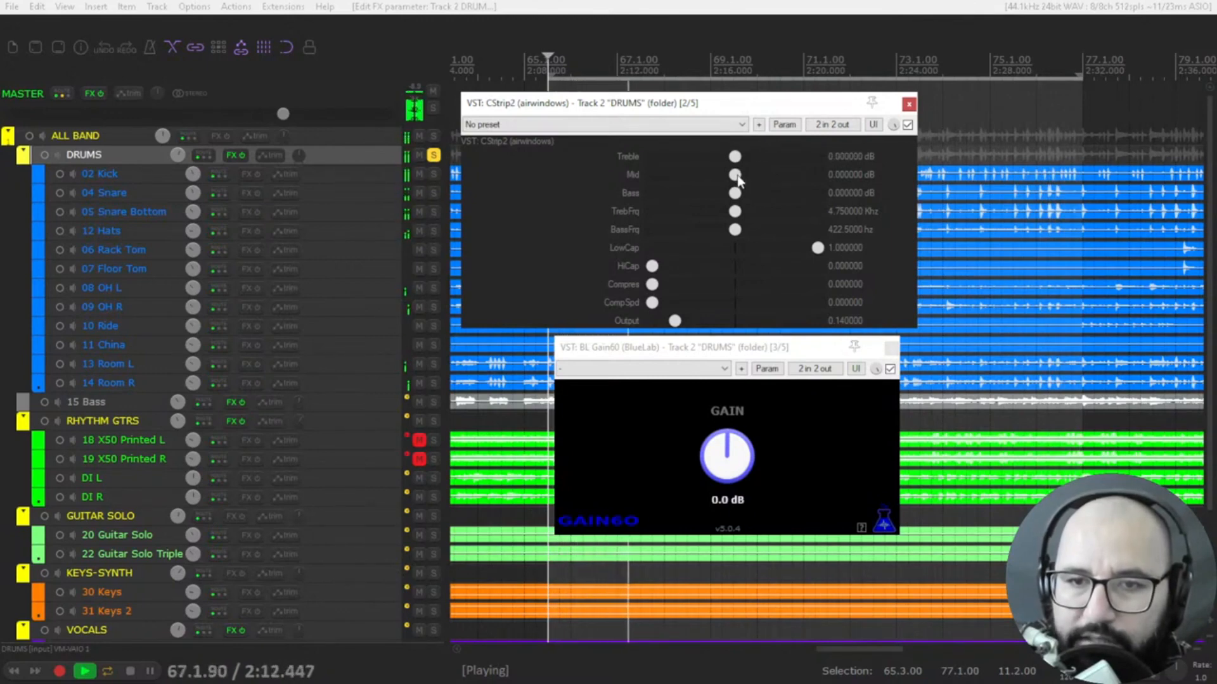
Boost Mid by about 6.5 dB and raise Output to 0.25, comparing the drums with CStrip2 bypassed and enabled
{"action": "left_click_drag", "start_coordinate": [737, 179], "coordinate": [784, 186]}
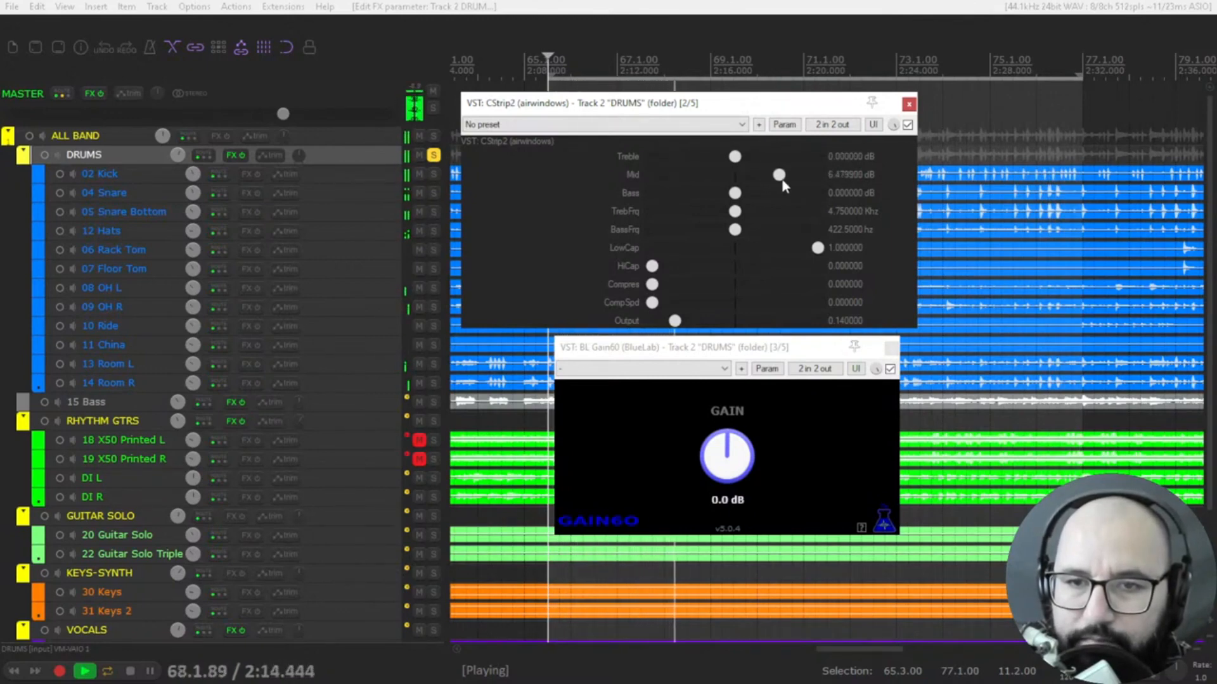
{"action": "left_click", "coordinate": [907, 125]}
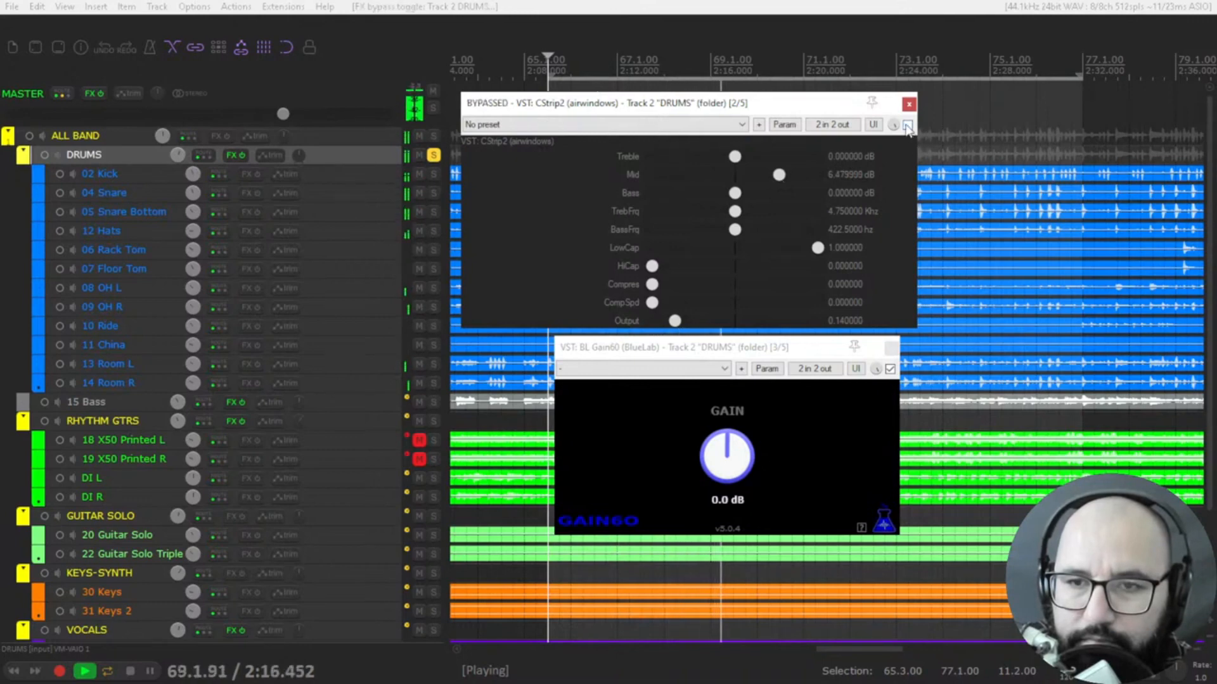
{"action": "left_click", "coordinate": [907, 126]}
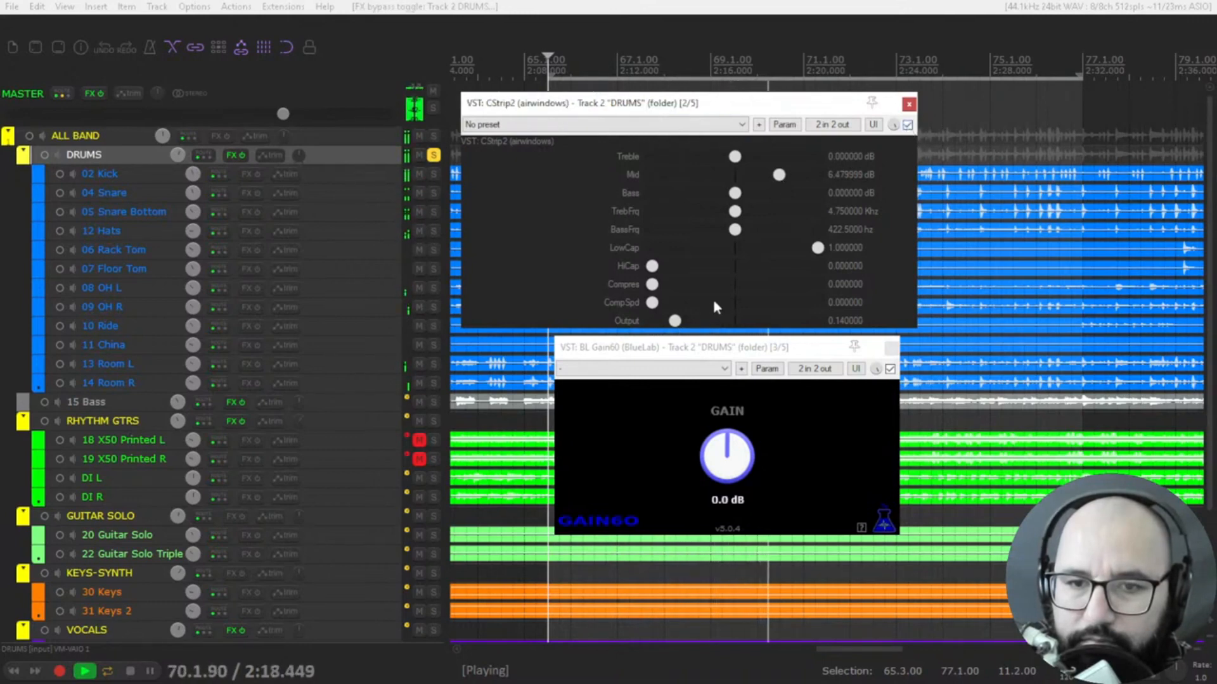
{"action": "mouse_move", "coordinate": [675, 321]}
{"action": "left_mouse_down"}
{"action": "mouse_move", "coordinate": [703, 330]}
{"action": "mouse_move", "coordinate": [694, 327]}
{"action": "left_mouse_up"}
{"action": "left_click", "coordinate": [909, 126]}
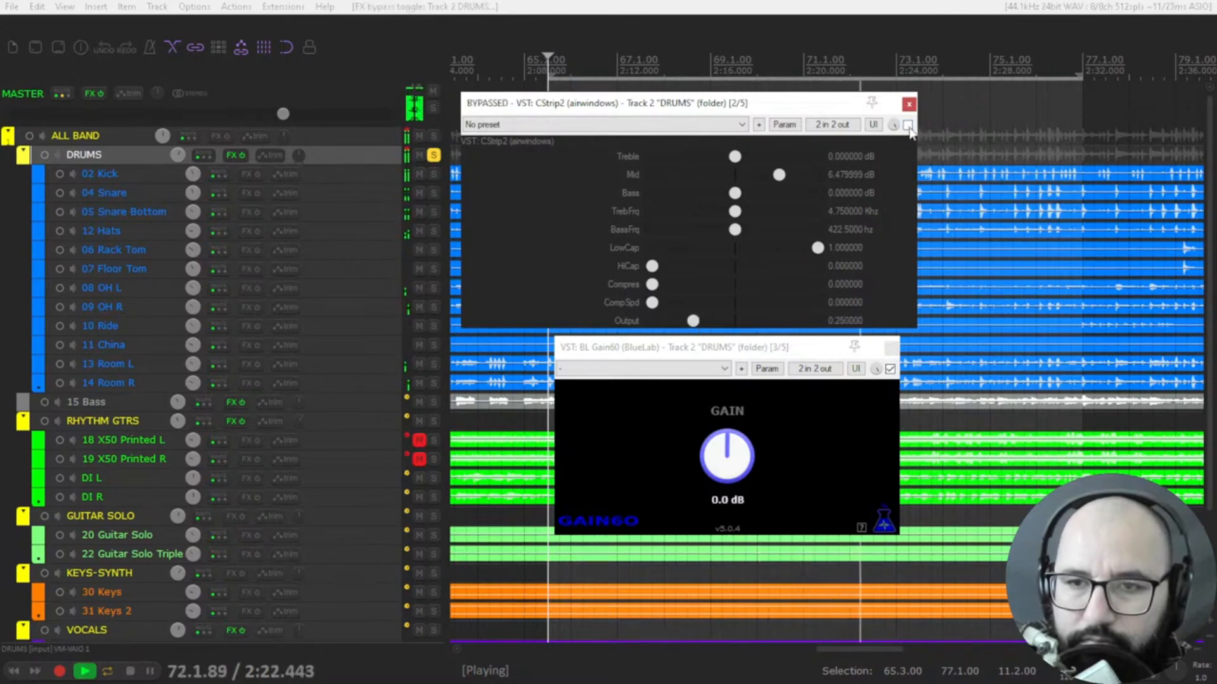
{"action": "left_click", "coordinate": [908, 126]}
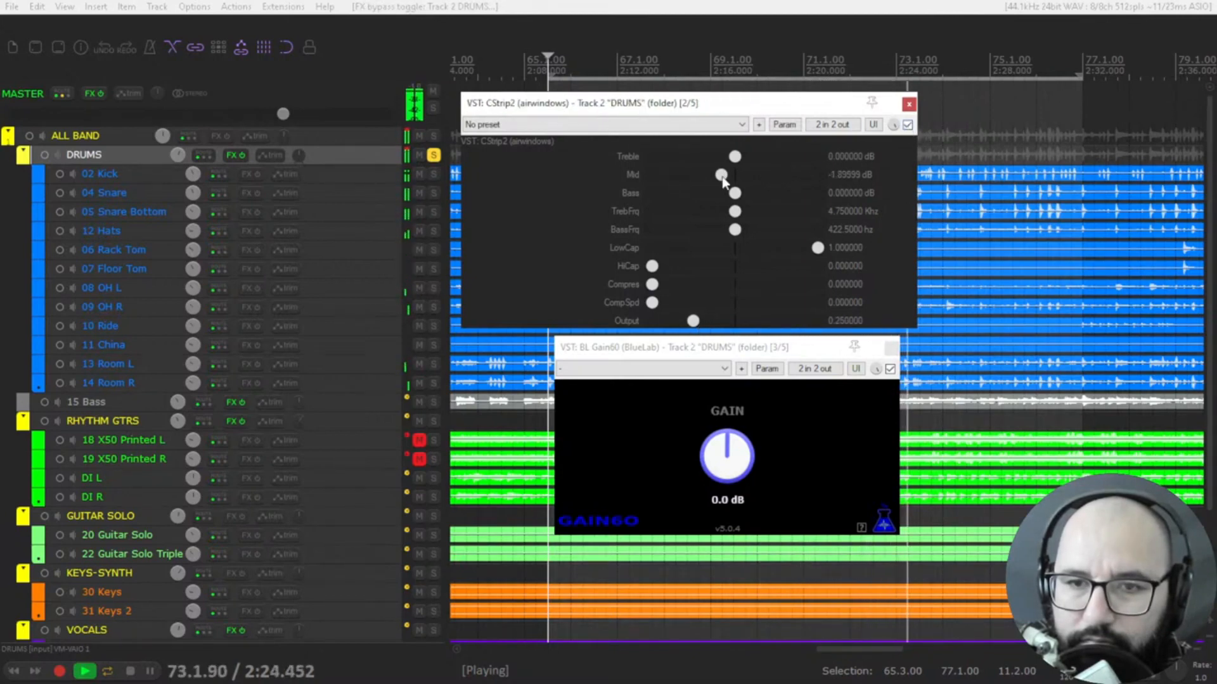
Cut Mid gradually to about -5.7 dB while restarting playback of the soloed drums
{"action": "left_click_drag", "start_coordinate": [779, 174], "coordinate": [716, 182]}
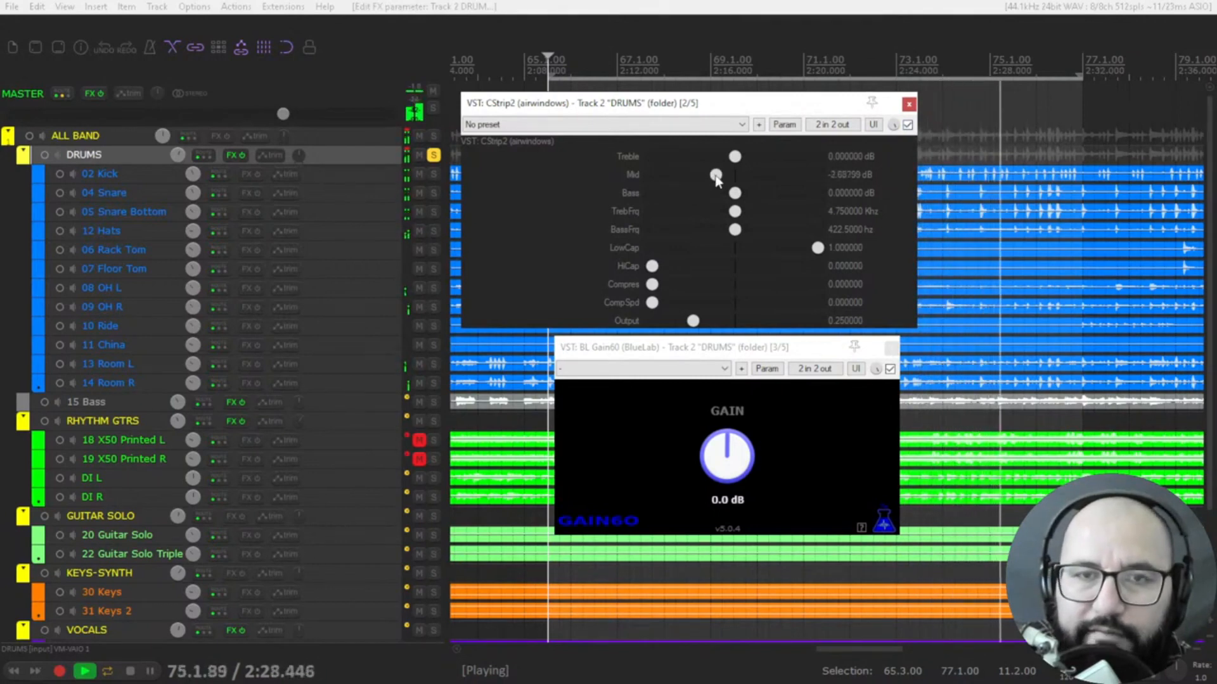
{"action": "key", "text": "space"}
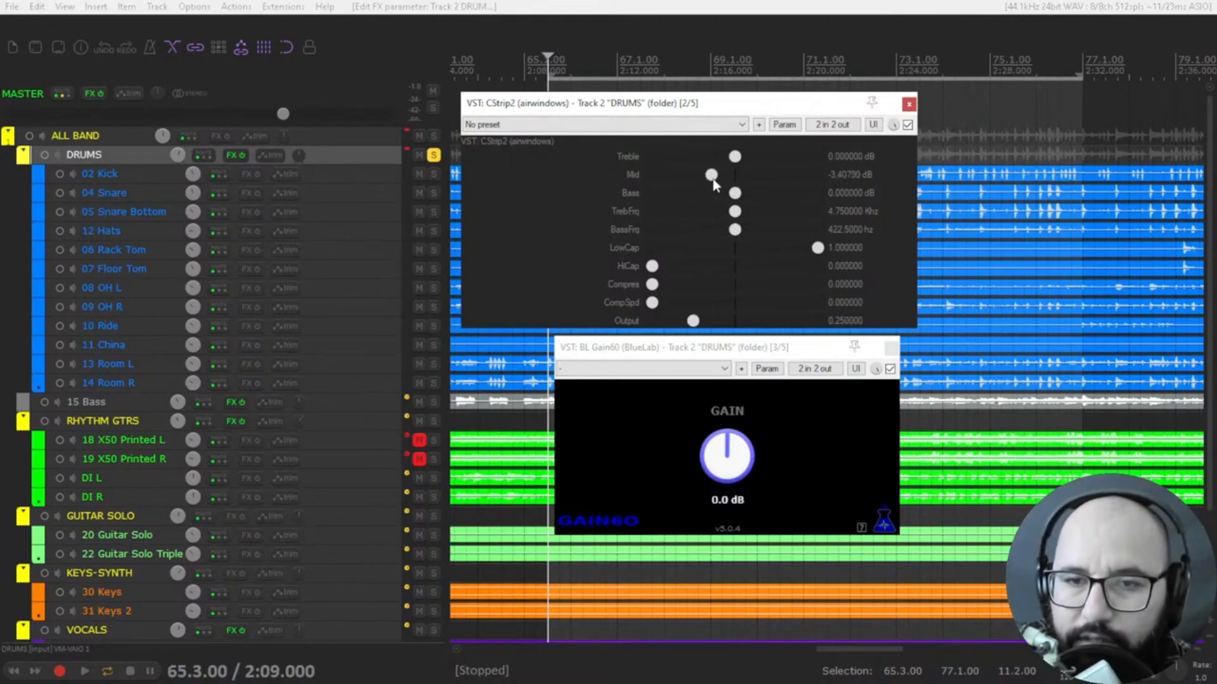
{"action": "key", "text": "space"}
{"action": "scroll", "coordinate": [713, 181], "scroll_direction": "down", "scroll_amount": 2}
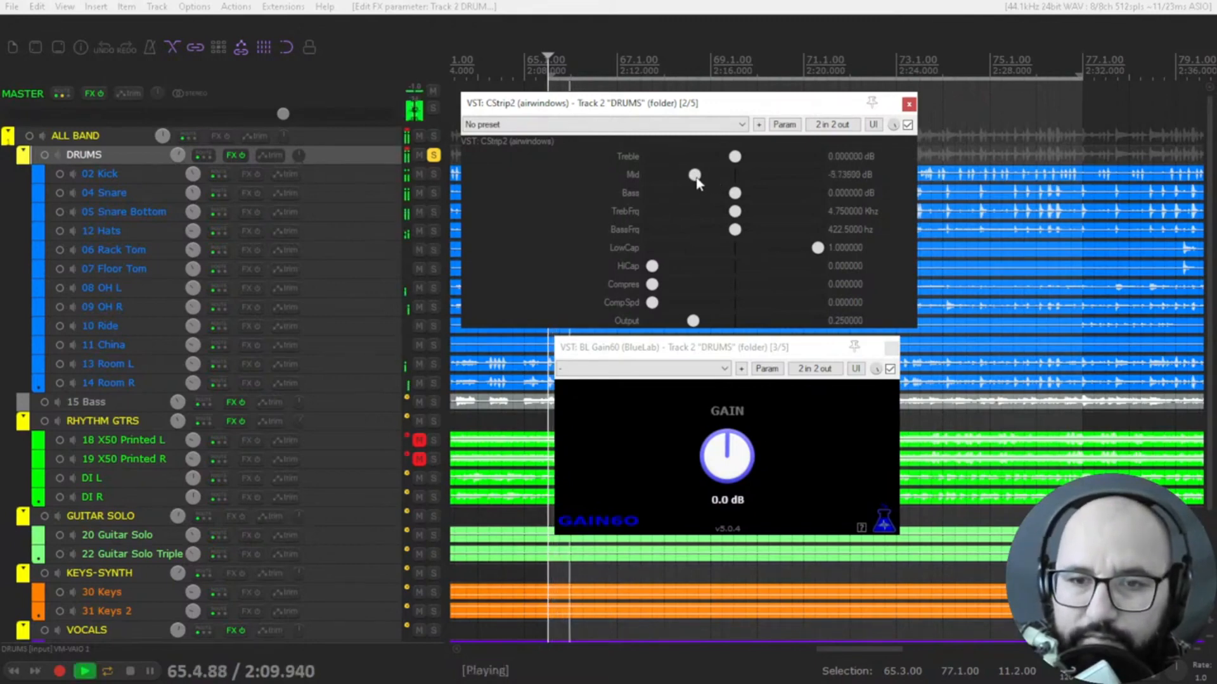
Ease the CStrip2 Mid cut to about -2.9 dB, comparing the soloed drums with the plugin bypassed and enabled, and stop playback
{"action": "left_click", "coordinate": [908, 125]}
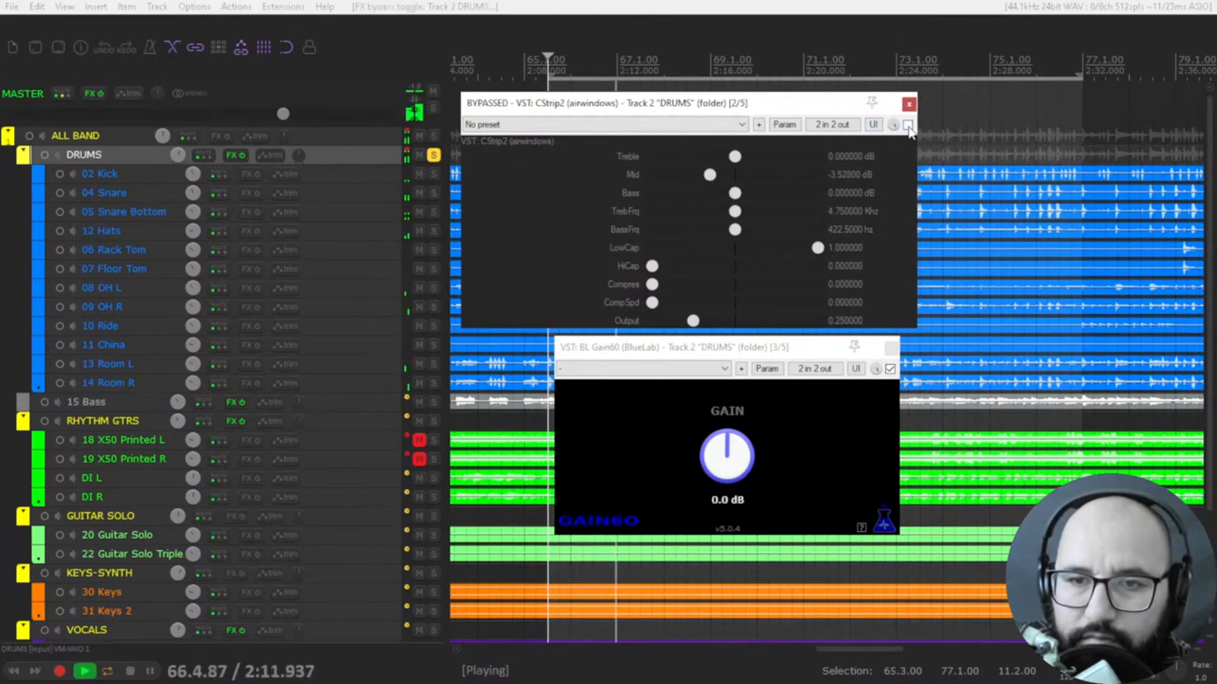
{"action": "left_click", "coordinate": [907, 125]}
{"action": "scroll", "coordinate": [724, 181], "scroll_direction": "up", "scroll_amount": 5}
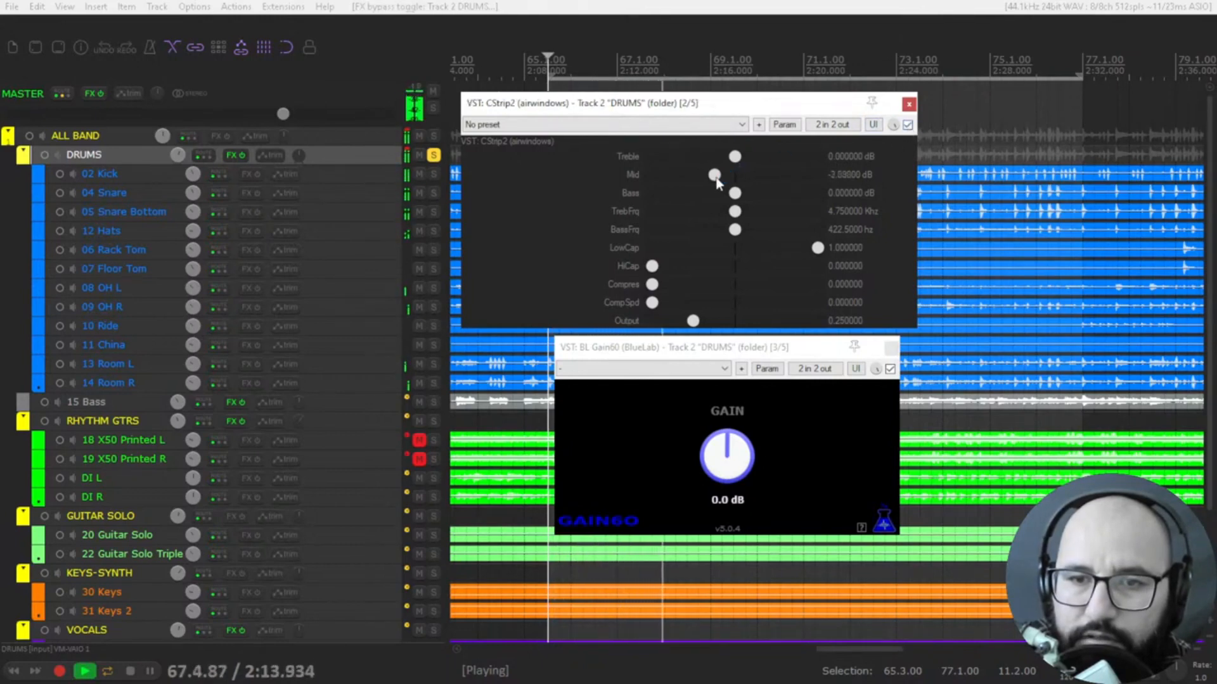
{"action": "key", "text": "space"}
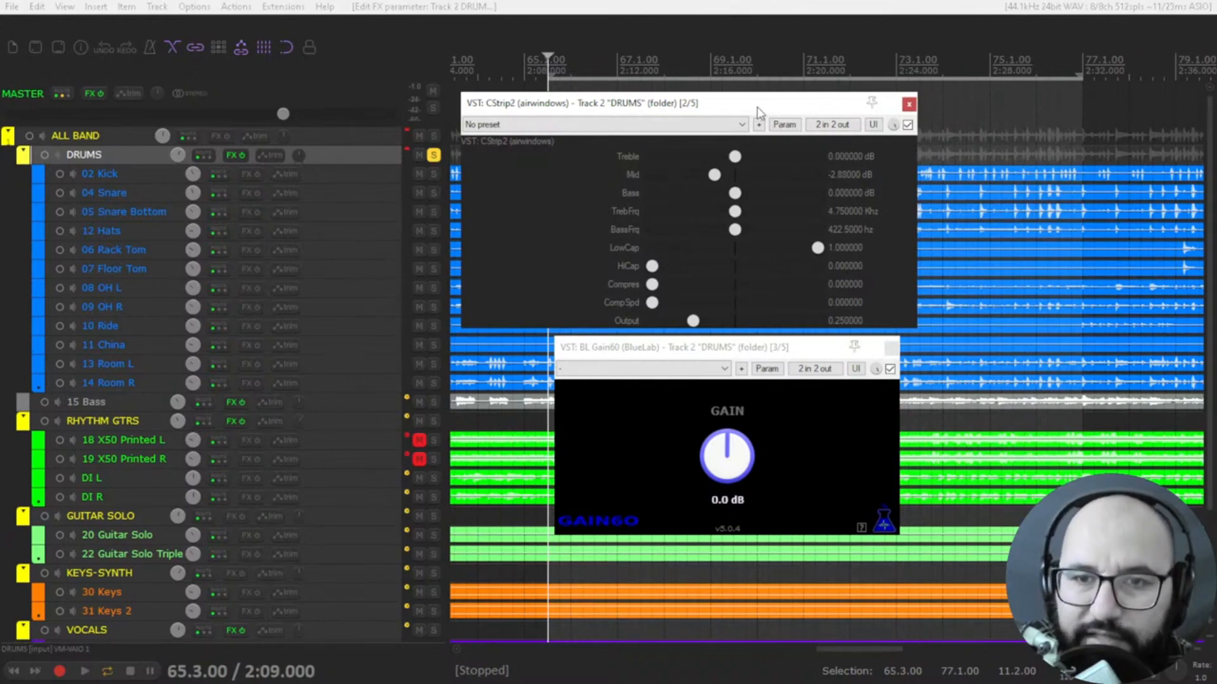
During playback, boost Bass to about 3.5 dB with BassFrq at about 407 Hz, comparing CStrip2 bypassed and enabled
{"action": "key", "text": "space"}
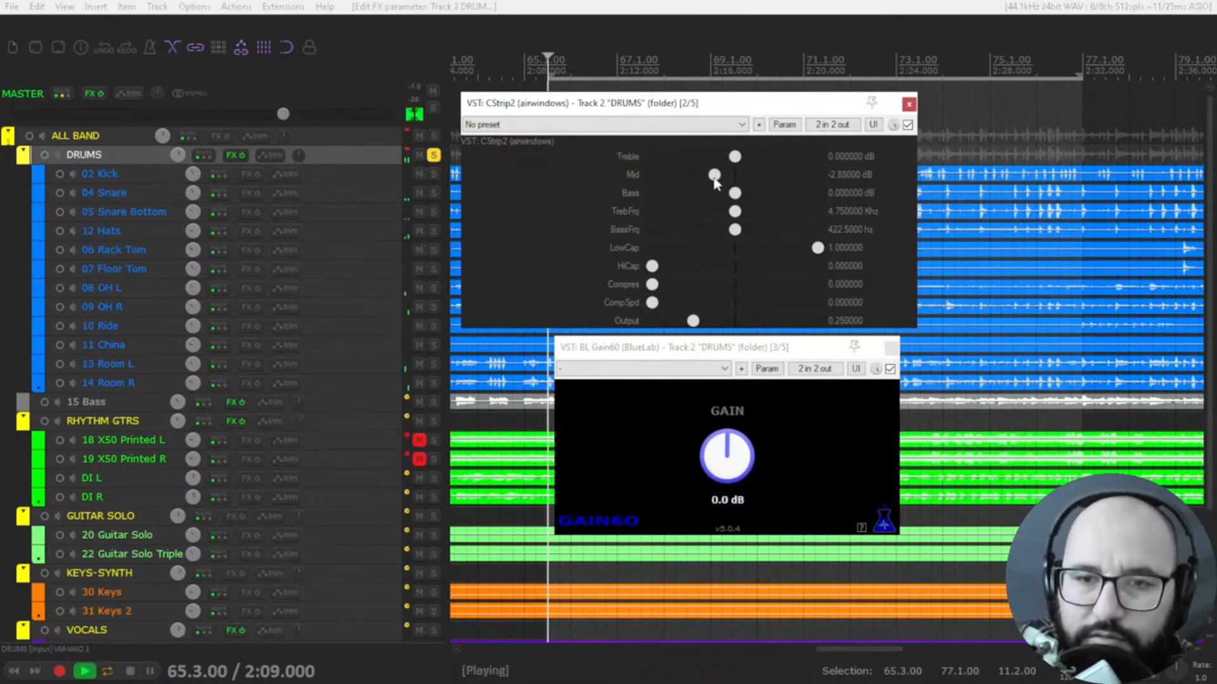
{"action": "mouse_move", "coordinate": [739, 191]}
{"action": "left_mouse_down"}
{"action": "mouse_move", "coordinate": [769, 197]}
{"action": "mouse_move", "coordinate": [752, 233]}
{"action": "mouse_move", "coordinate": [766, 238]}
{"action": "mouse_move", "coordinate": [730, 241]}
{"action": "mouse_move", "coordinate": [759, 195]}
{"action": "left_mouse_up"}
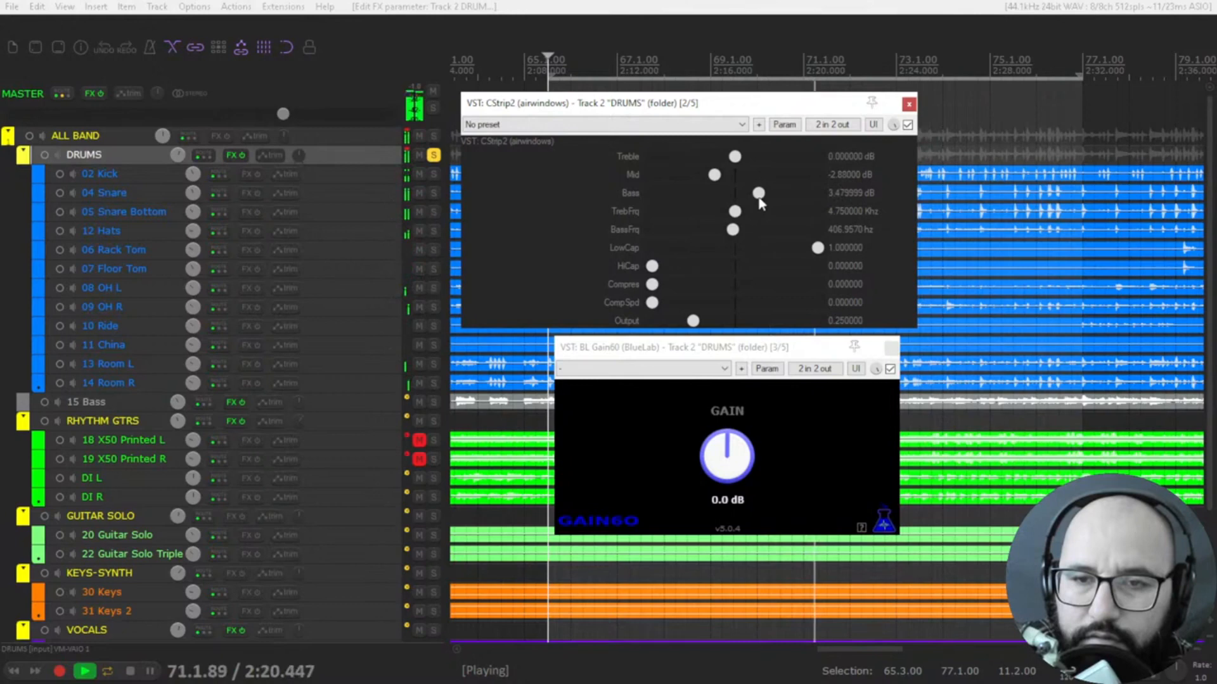
{"action": "left_click", "coordinate": [907, 125]}
{"action": "left_click", "coordinate": [908, 125]}
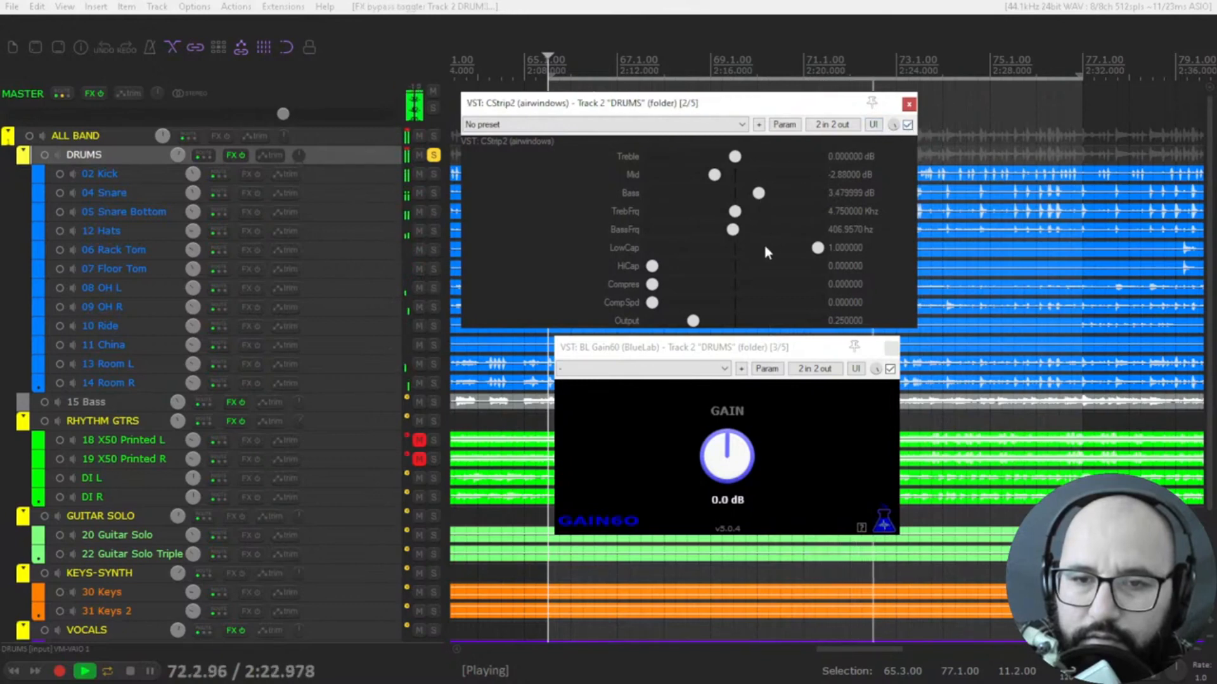
Restart the drums playback, try HiCap and LowCap filter sweeps, and return both filters to their defaults
{"action": "key", "text": "space"}
{"action": "key", "text": "space"}
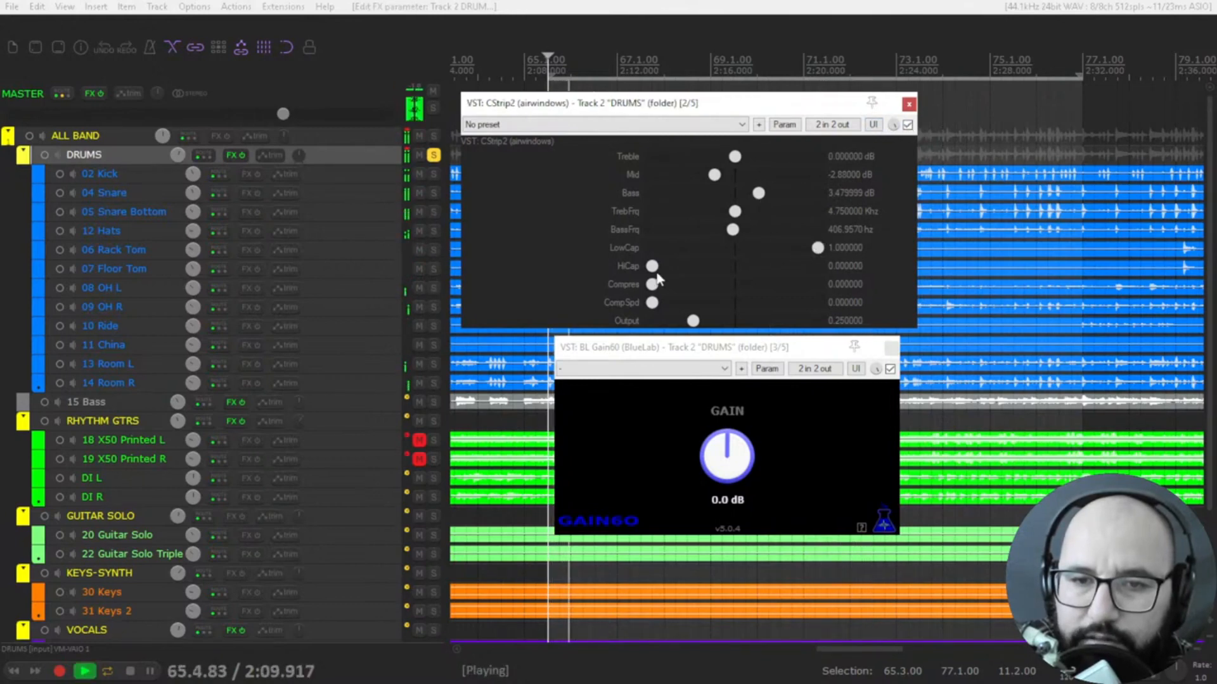
{"action": "mouse_move", "coordinate": [653, 266]}
{"action": "left_mouse_down"}
{"action": "mouse_move", "coordinate": [721, 275]}
{"action": "mouse_move", "coordinate": [651, 270]}
{"action": "left_mouse_up"}
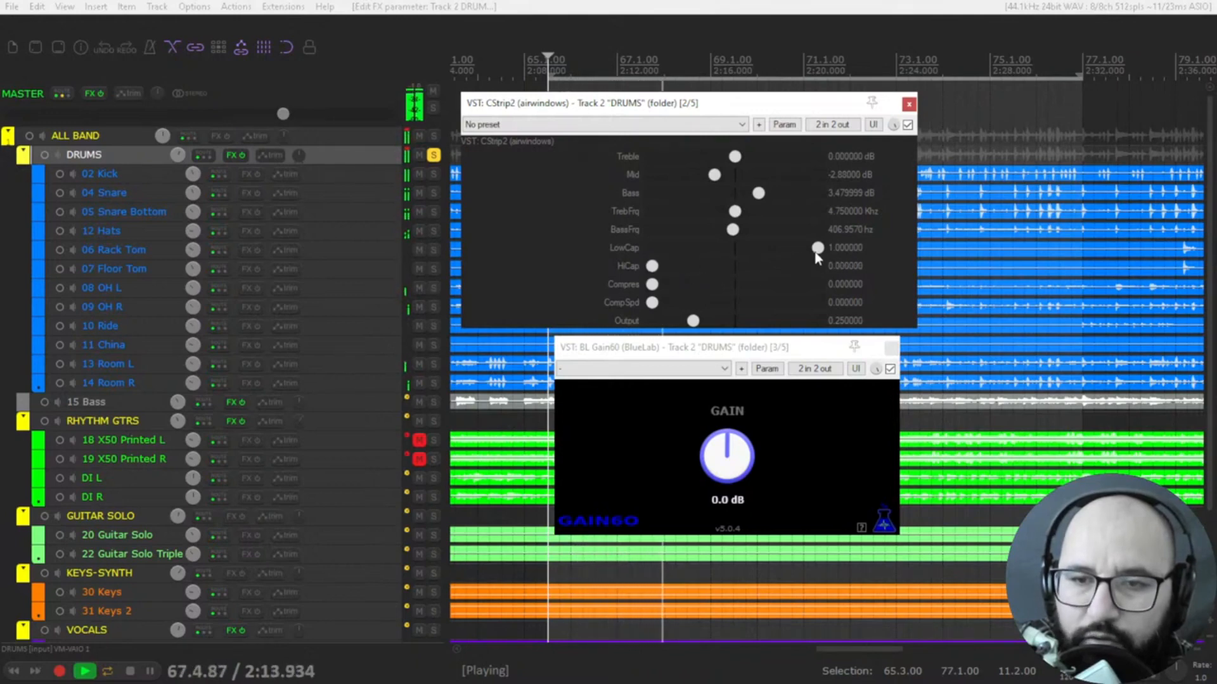
{"action": "left_click_drag", "start_coordinate": [816, 253], "coordinate": [757, 257]}
{"action": "double_click", "coordinate": [756, 248]}
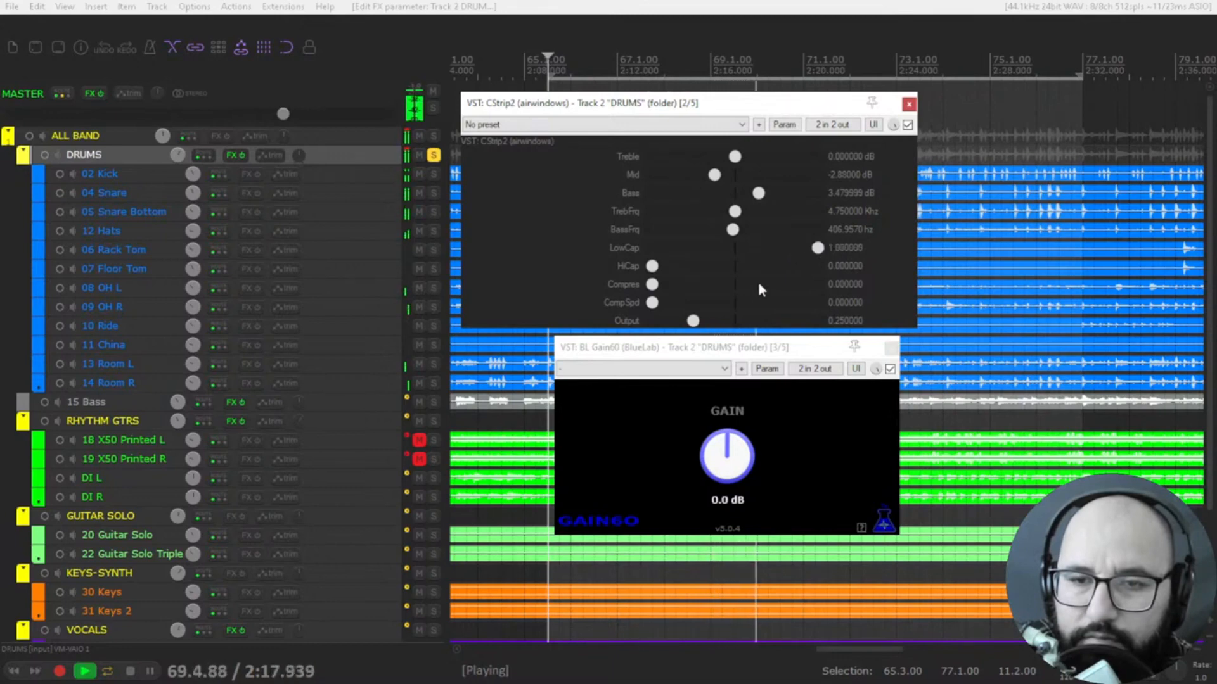
Raise the CStrip2 Output to about 0.32 and compare the drums with the plugin bypassed and enabled
{"action": "left_click_drag", "start_coordinate": [698, 326], "coordinate": [711, 328]}
{"action": "left_click", "coordinate": [908, 125]}
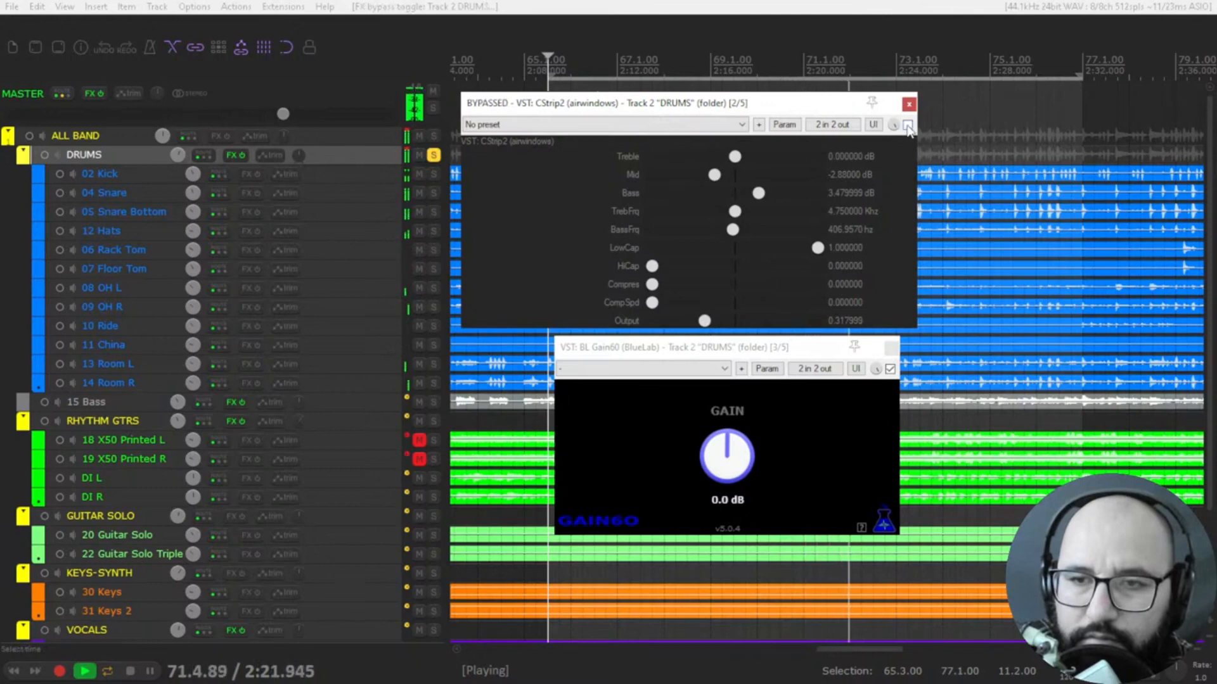
{"action": "left_click", "coordinate": [907, 125]}
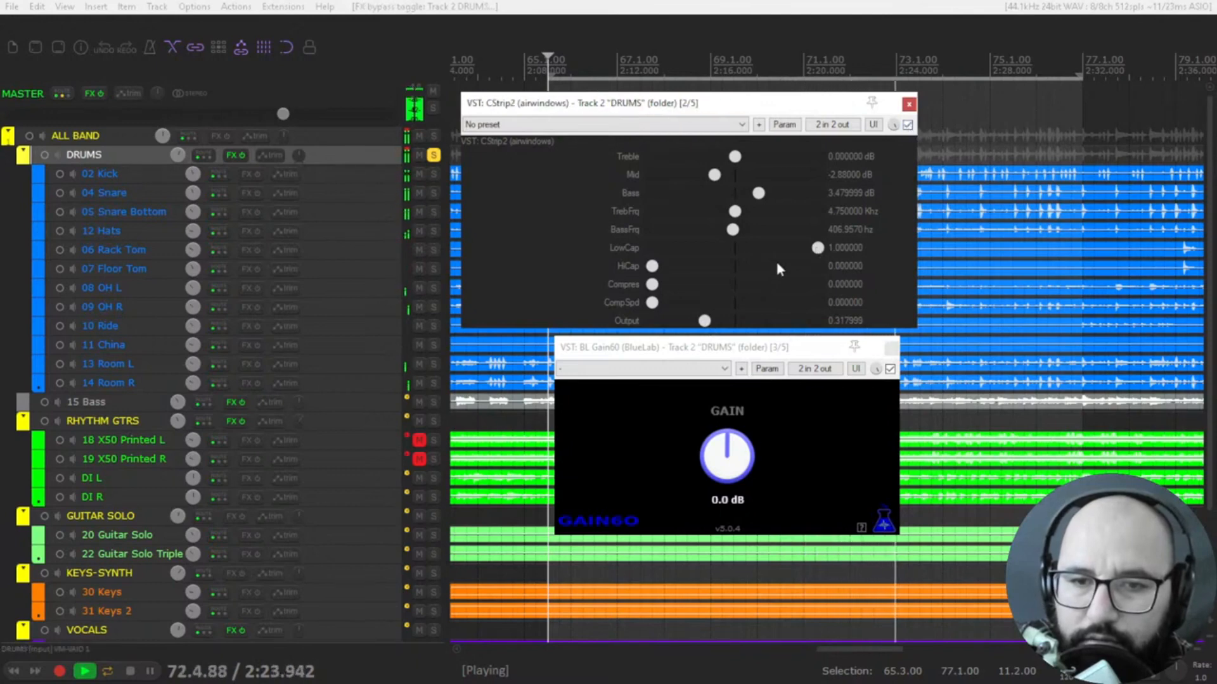
Restart playback and set Compres to about 0.70 and CompSpd to about 0.63, comparing the compressed drums with CStrip2 bypassed
{"action": "key", "text": "space"}
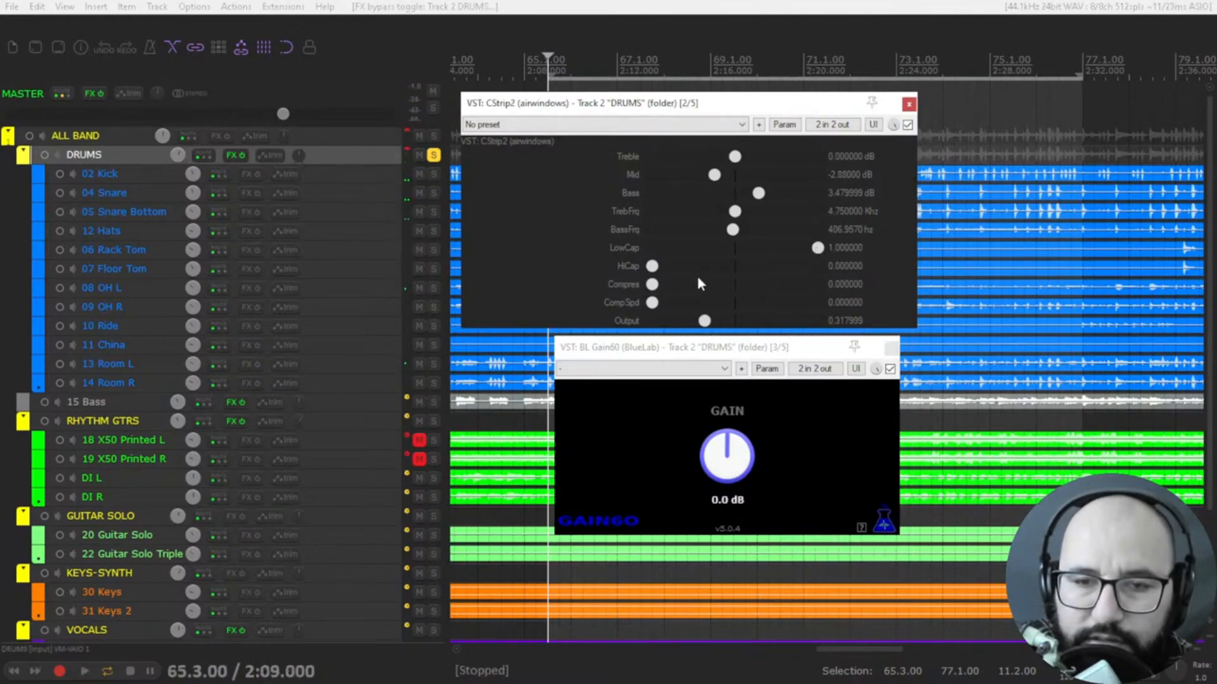
{"action": "key", "text": "space"}
{"action": "left_click_drag", "start_coordinate": [666, 287], "coordinate": [709, 293]}
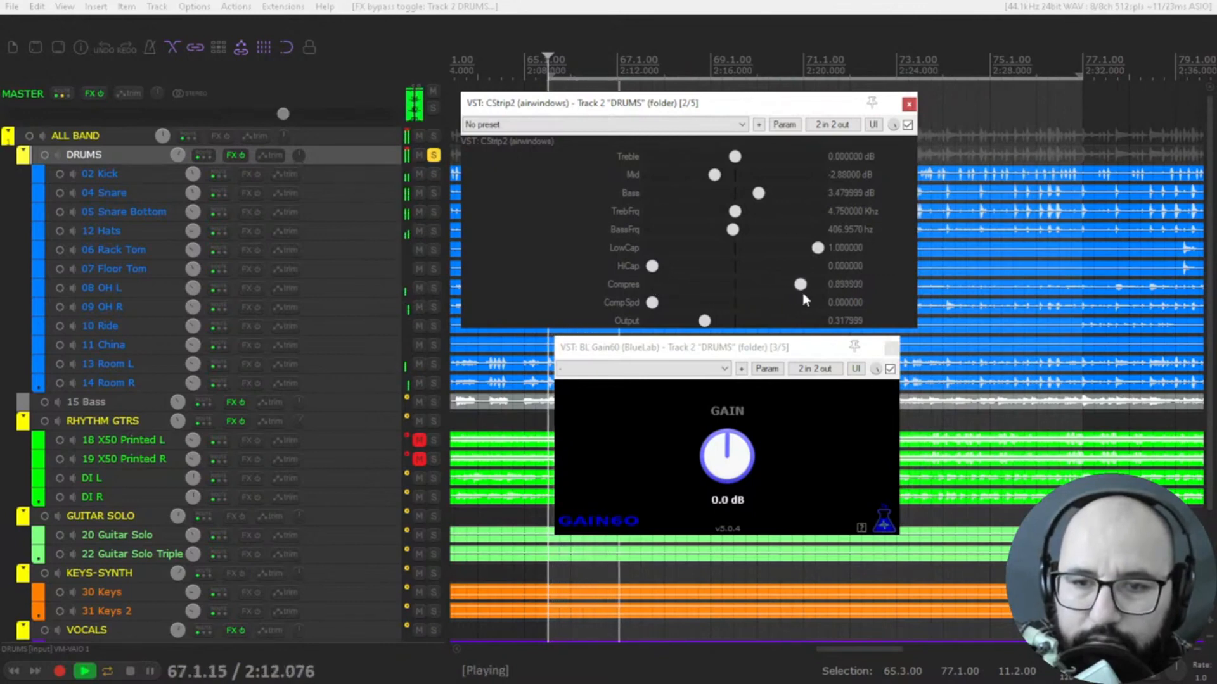
{"action": "left_click_drag", "start_coordinate": [786, 296], "coordinate": [770, 294]}
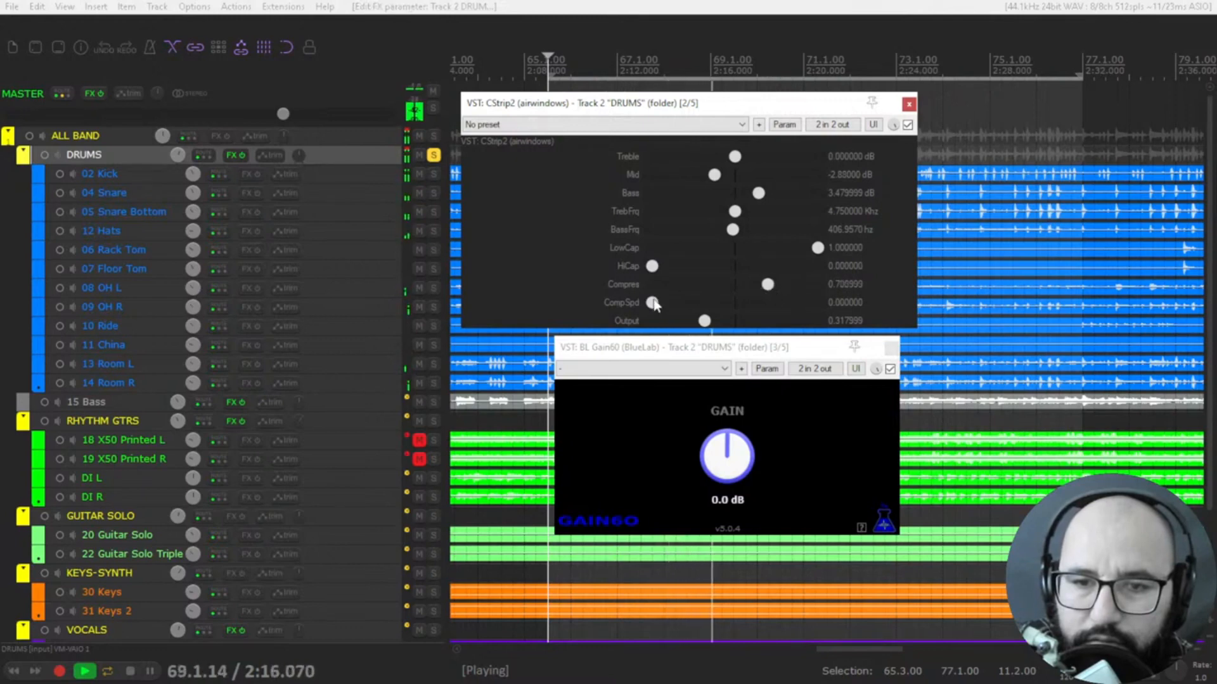
{"action": "left_click_drag", "start_coordinate": [652, 303], "coordinate": [761, 309]}
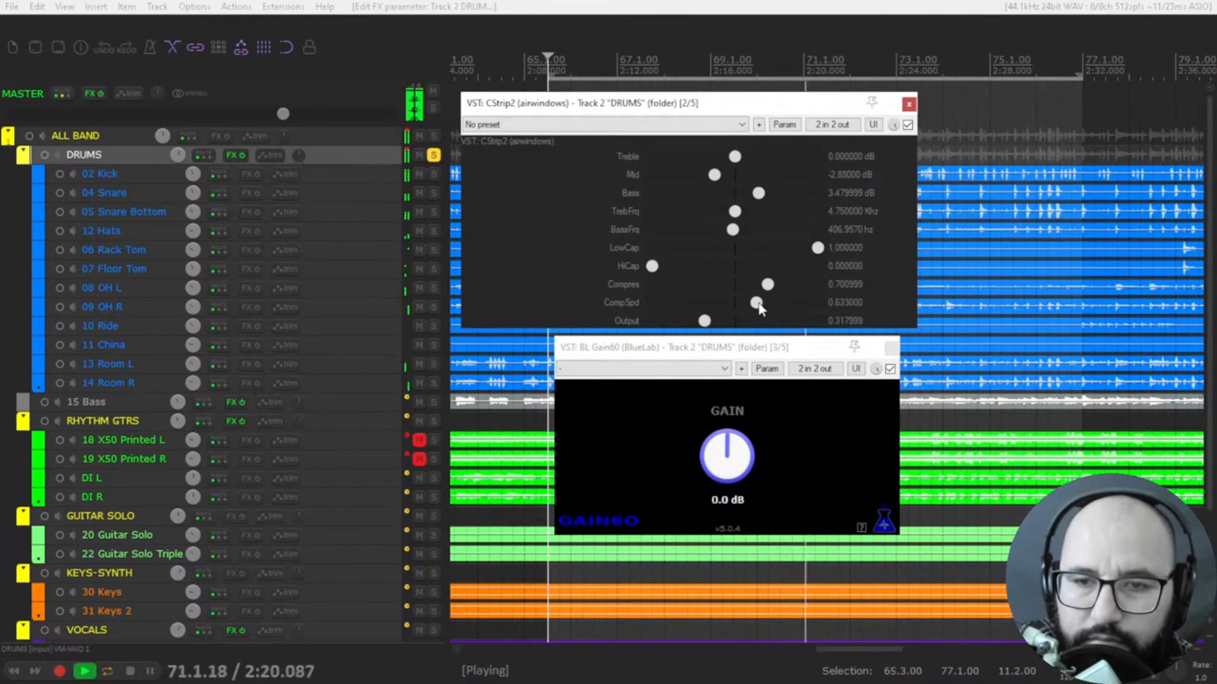
{"action": "left_click", "coordinate": [907, 125]}
{"action": "left_click", "coordinate": [908, 125]}
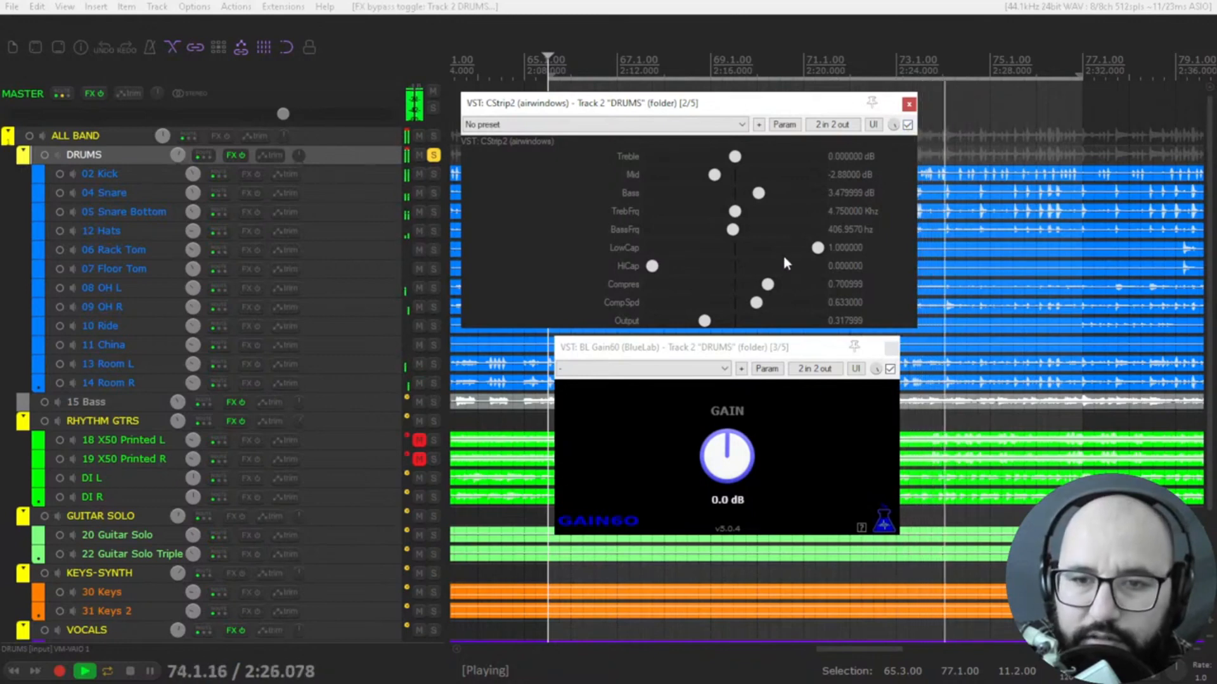
Replay the drums, compare CStrip2 bypassed and enabled, and raise CompSpd to about 0.67
{"action": "key", "text": "space"}
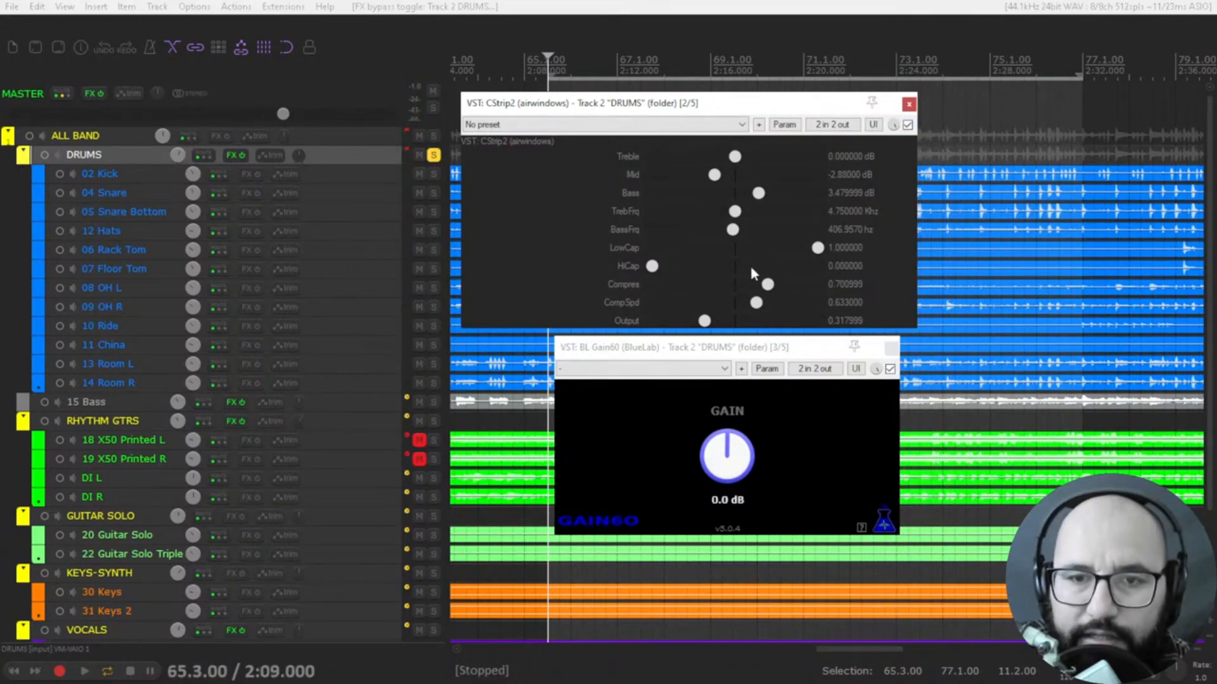
{"action": "key", "text": "space"}
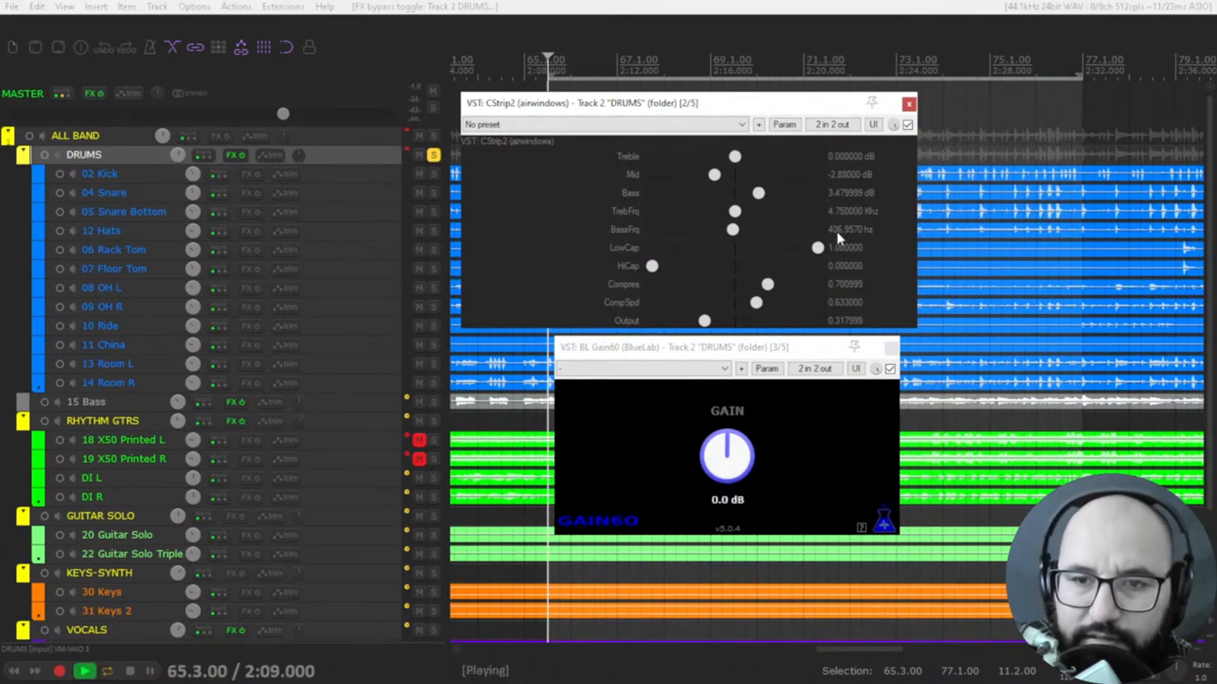
{"action": "left_click", "coordinate": [907, 125]}
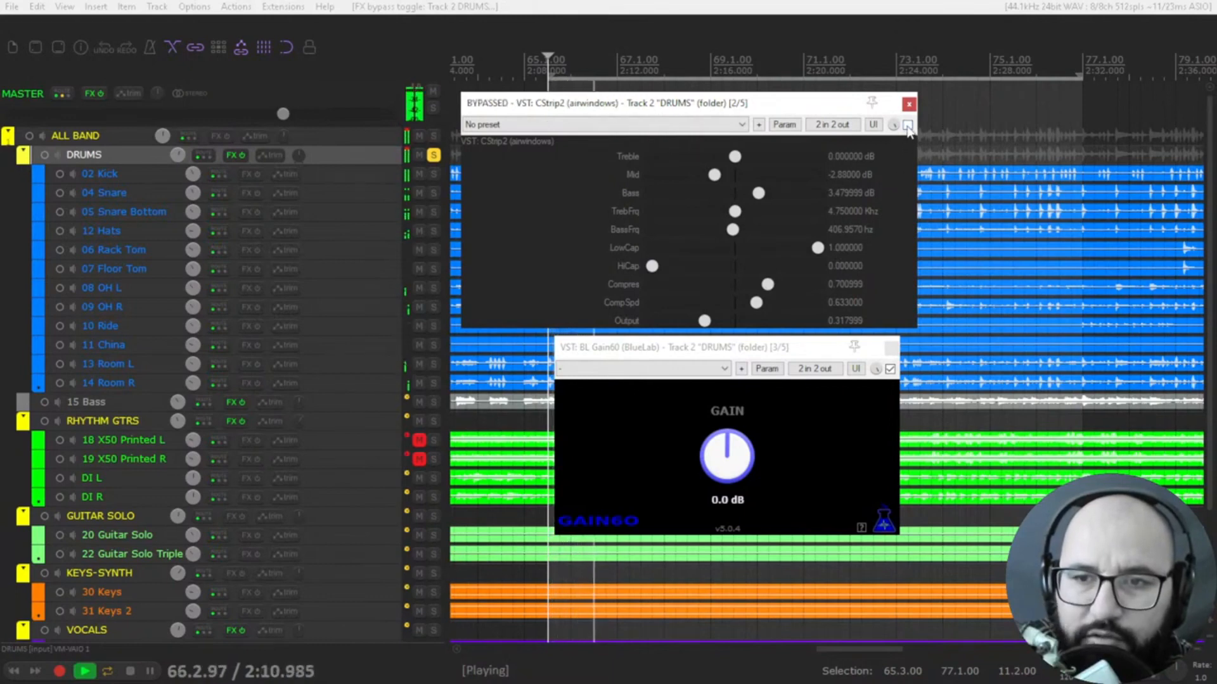
{"action": "left_click", "coordinate": [907, 125]}
{"action": "mouse_move", "coordinate": [757, 303]}
{"action": "left_mouse_down"}
{"action": "mouse_move", "coordinate": [785, 308]}
{"action": "mouse_move", "coordinate": [767, 308]}
{"action": "left_mouse_up"}
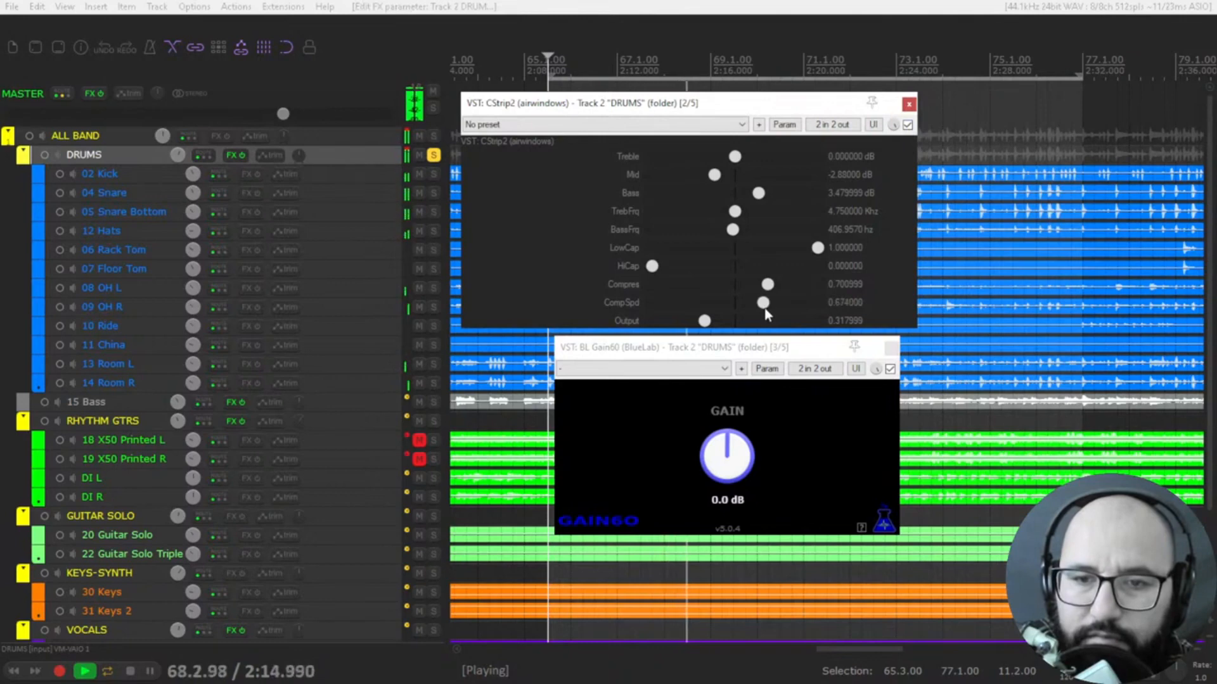
Replay with Compres at about 0.71 and CompSpd at about 0.68, toggling the CStrip2 bypass to compare
{"action": "key", "text": "space"}
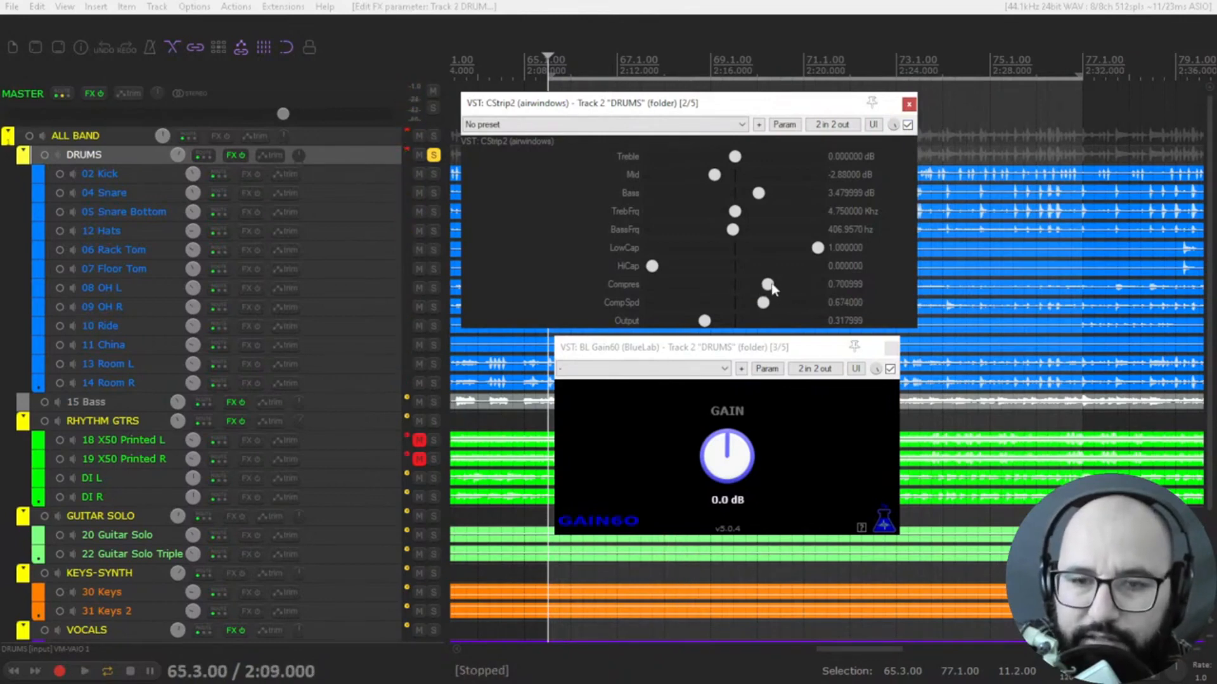
{"action": "key", "text": "space"}
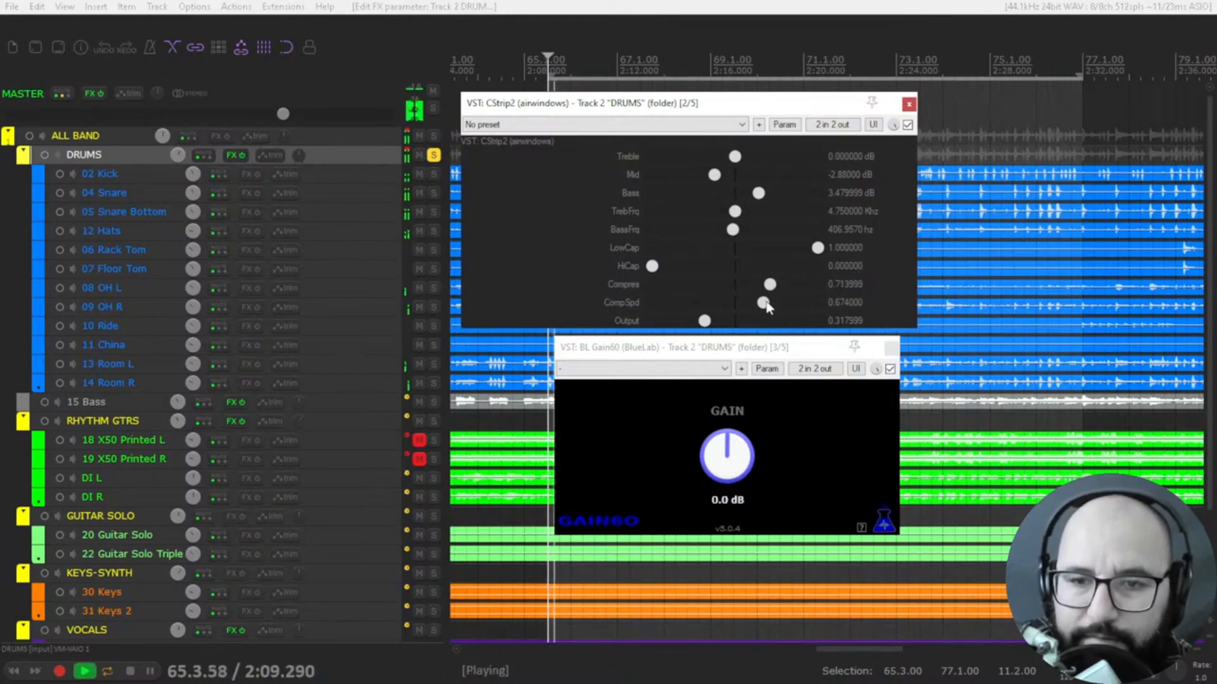
{"action": "left_click", "coordinate": [907, 126]}
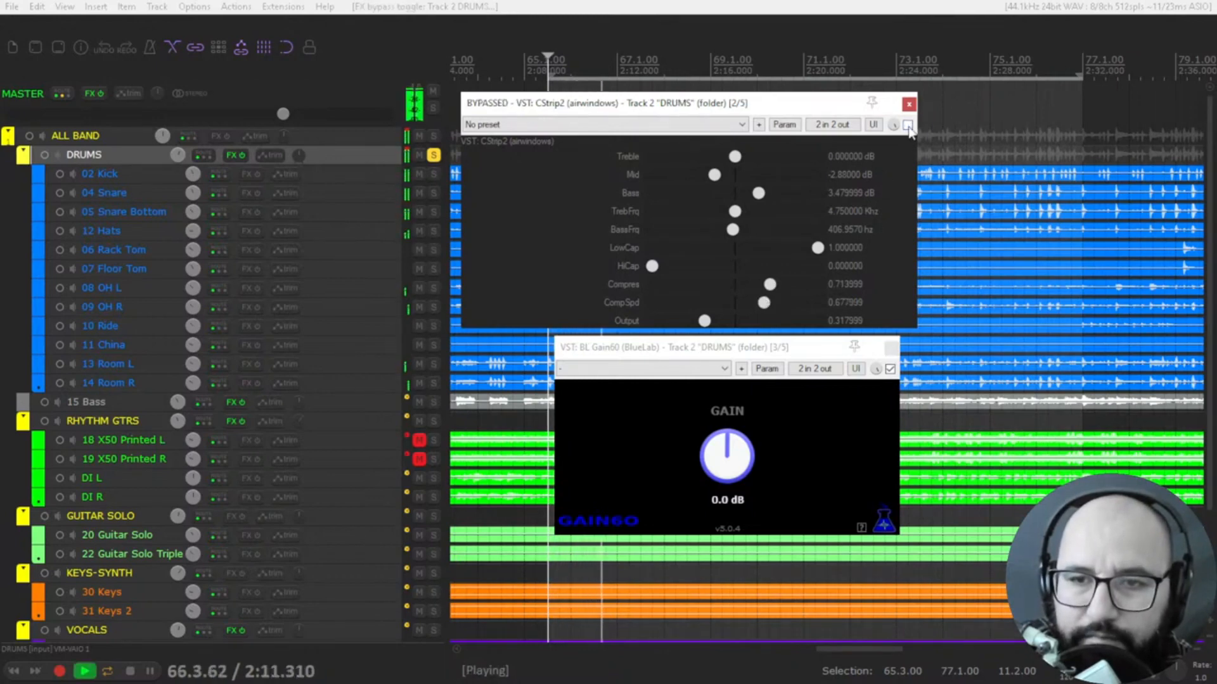
{"action": "left_click", "coordinate": [907, 126]}
Set Compres to about 0.74 and CompSpd to about 0.67, and compare the replayed drums with CStrip2 bypassed and enabled
{"action": "key", "text": "space"}
{"action": "left_click_drag", "start_coordinate": [774, 288], "coordinate": [762, 302]}
{"action": "key", "text": "space"}
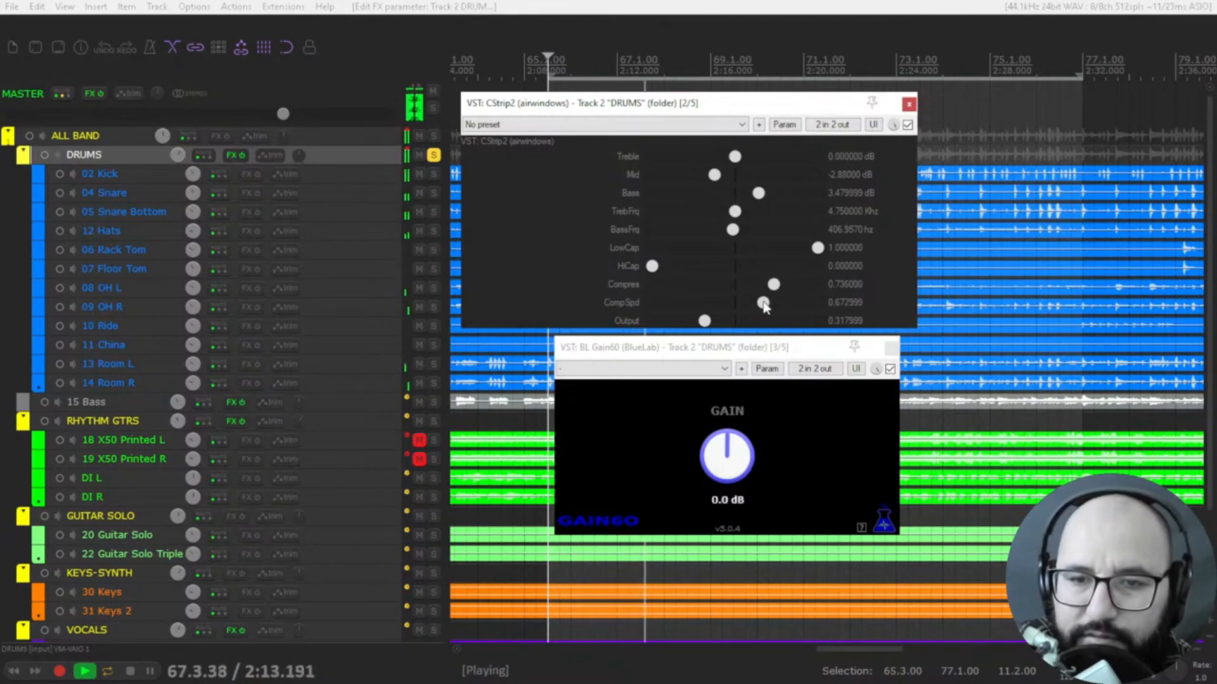
{"action": "left_click", "coordinate": [907, 125]}
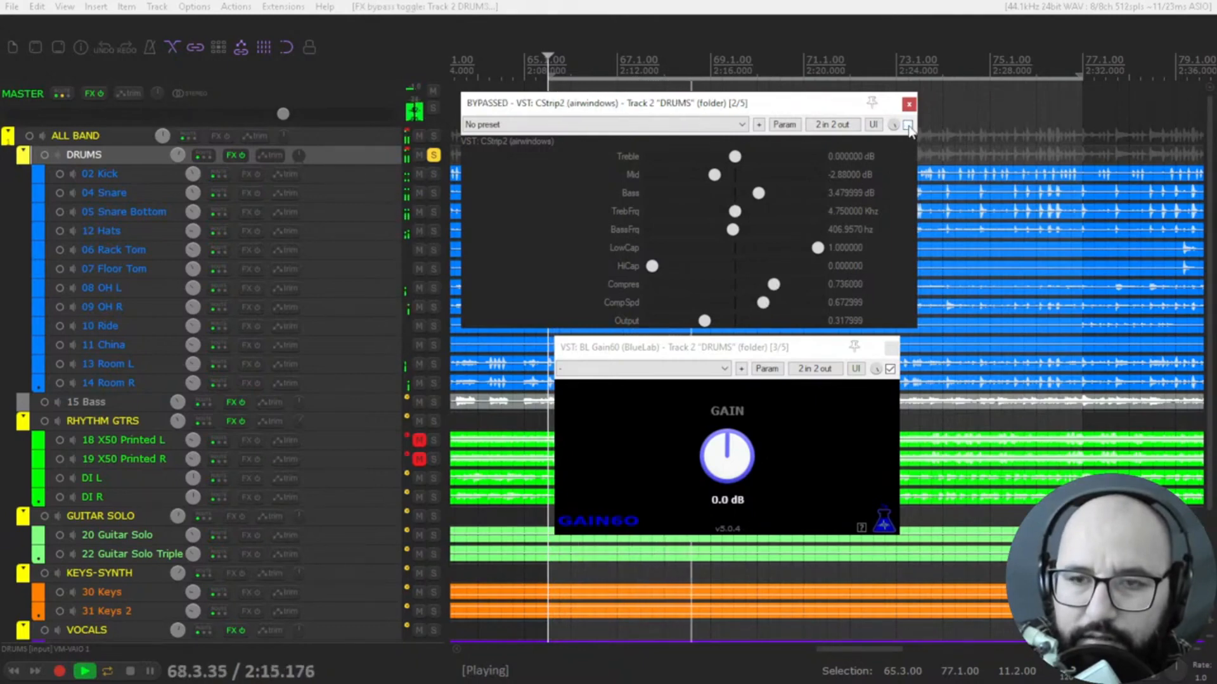
{"action": "left_click", "coordinate": [907, 125]}
Restart playback, raise the CStrip2 Output to about 0.54, and compare the drums with the plugin bypassed and enabled
{"action": "key", "text": "space"}
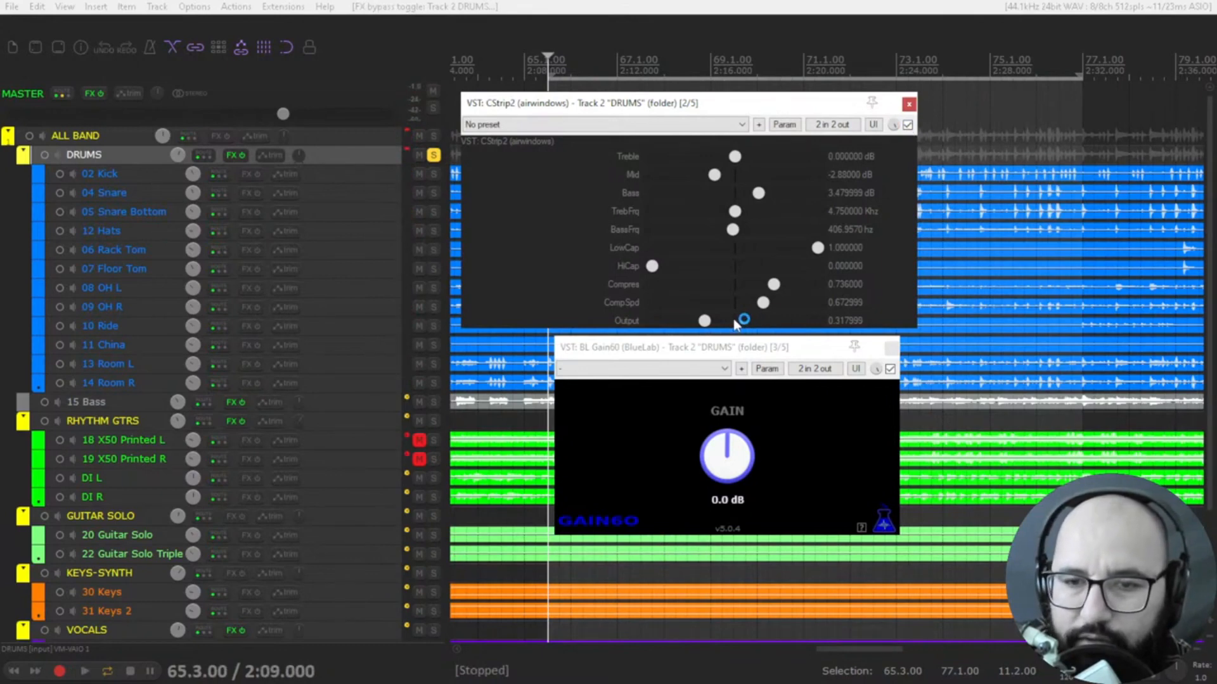
{"action": "key", "text": "space"}
{"action": "left_click_drag", "start_coordinate": [710, 327], "coordinate": [746, 331]}
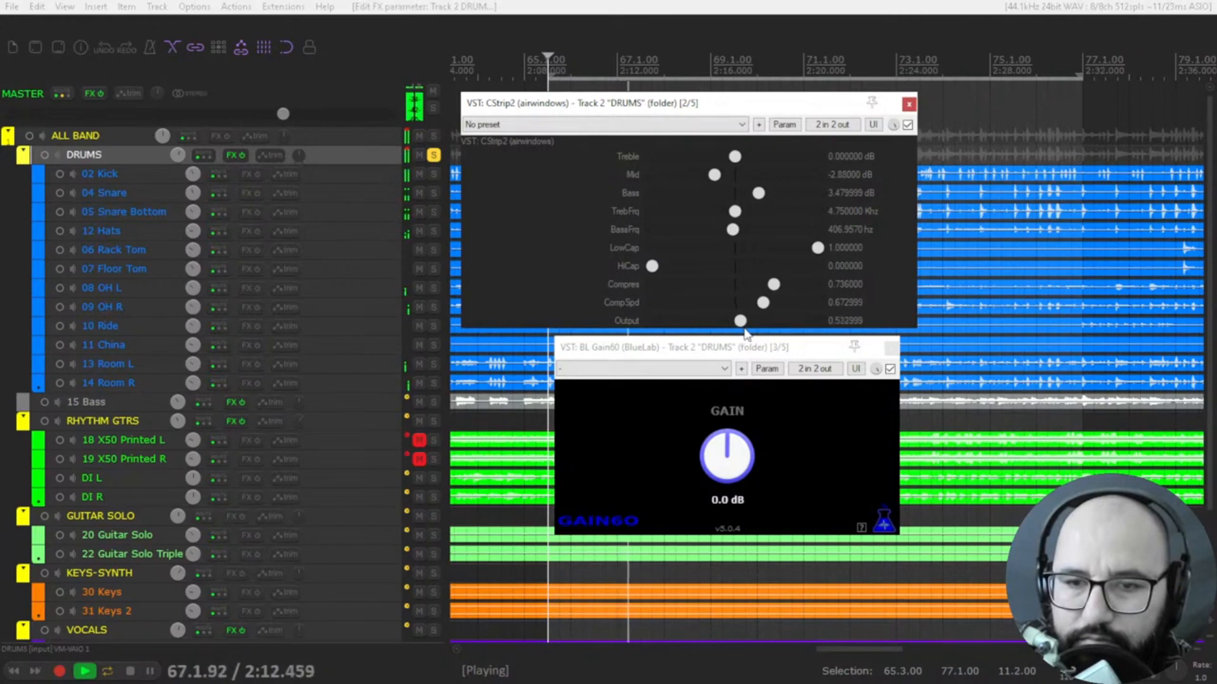
{"action": "left_click", "coordinate": [907, 125]}
{"action": "left_click", "coordinate": [908, 125]}
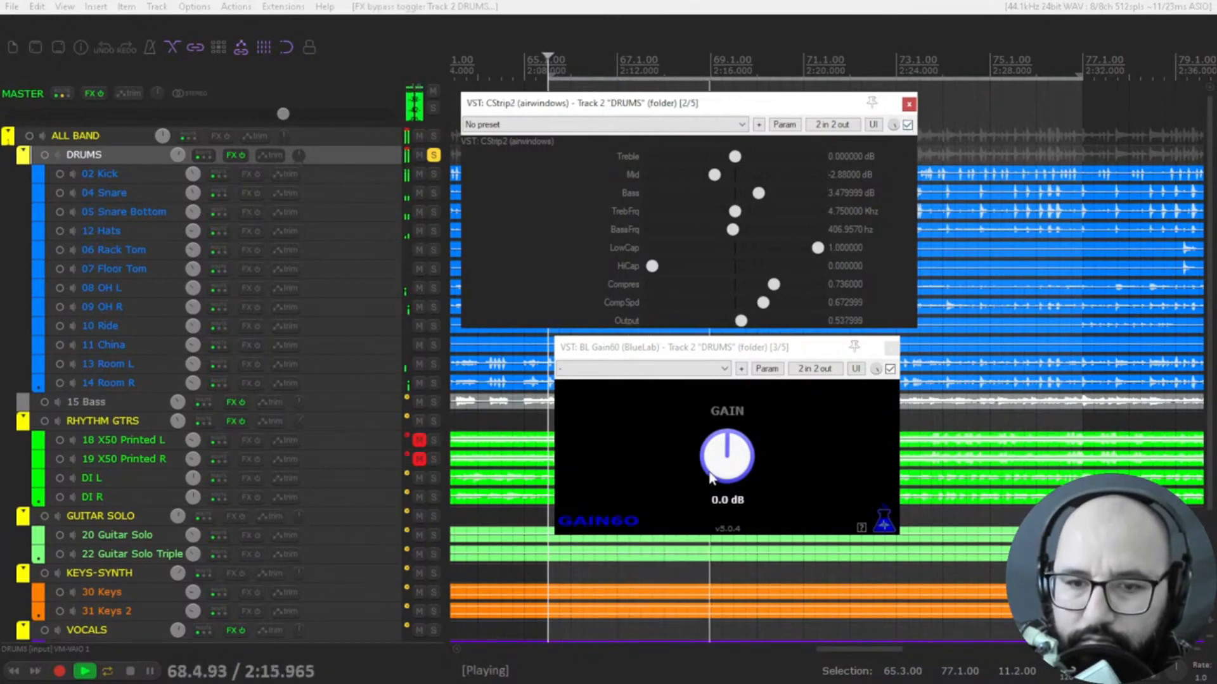
Push the CStrip2 Output to about 0.73 and lower BL Gain60 to -6.7 dB, comparing CStrip2 bypassed and enabled
{"action": "left_click_drag", "start_coordinate": [708, 456], "coordinate": [709, 493]}
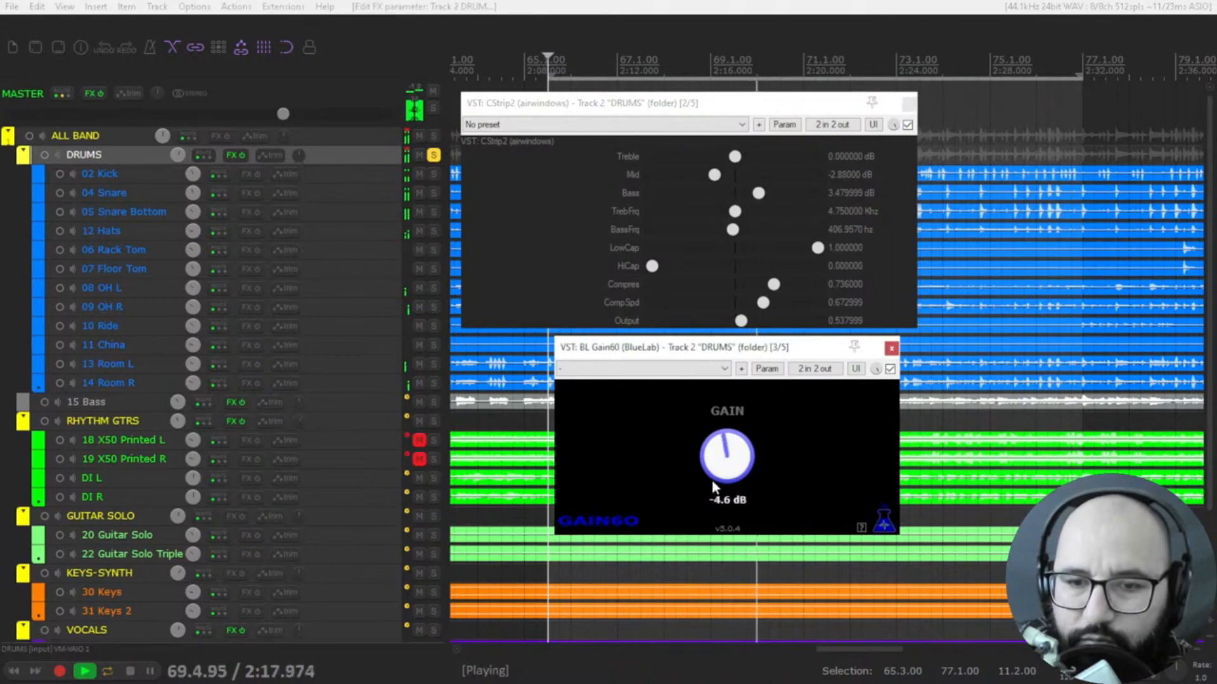
{"action": "left_click_drag", "start_coordinate": [741, 322], "coordinate": [775, 326]}
{"action": "mouse_move", "coordinate": [728, 441]}
{"action": "left_mouse_down"}
{"action": "mouse_move", "coordinate": [731, 462]}
{"action": "mouse_move", "coordinate": [729, 450]}
{"action": "left_mouse_up"}
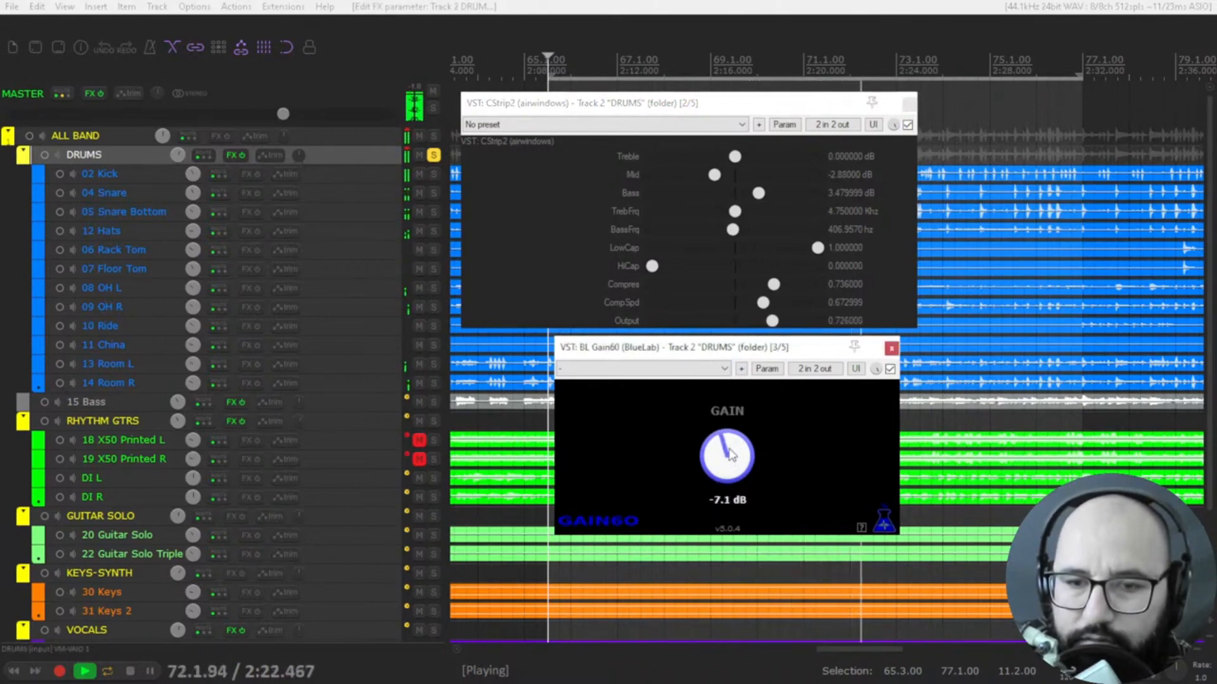
{"action": "left_click", "coordinate": [907, 125]}
{"action": "left_click", "coordinate": [908, 125]}
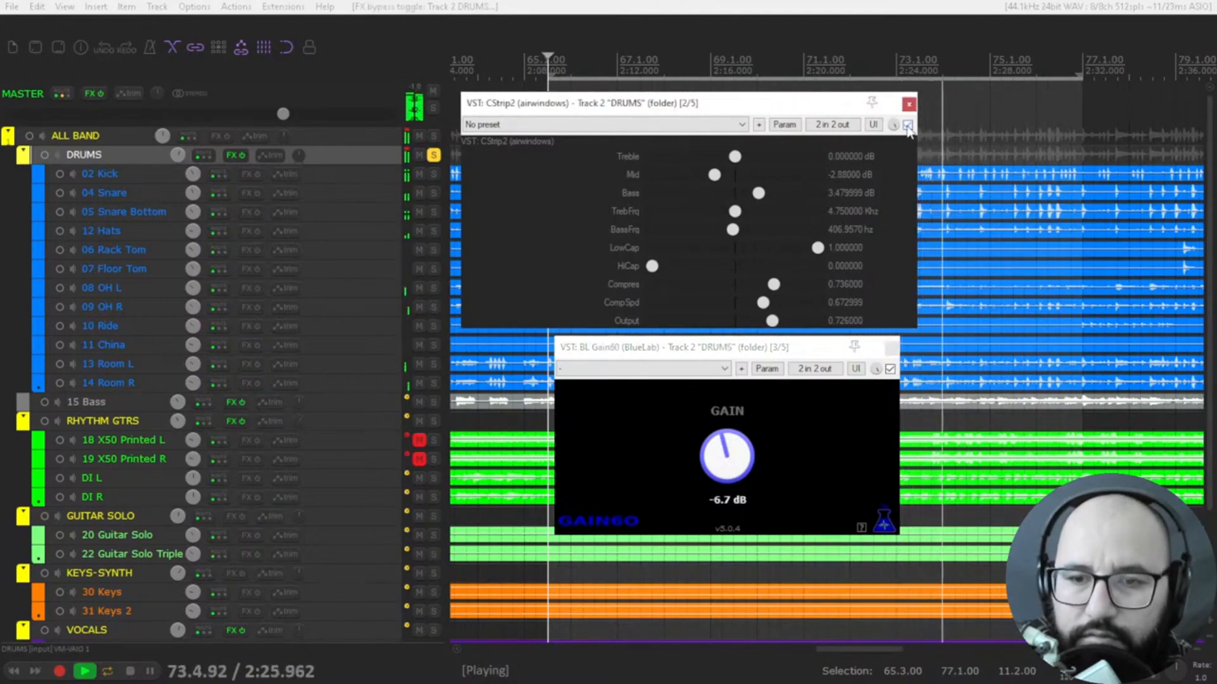
Set BL Gain60 to -4.2 dB and the CStrip2 Output to about 0.82 while replaying the drums, comparing CStrip2 bypassed and enabled
{"action": "left_click_drag", "start_coordinate": [730, 458], "coordinate": [730, 451]}
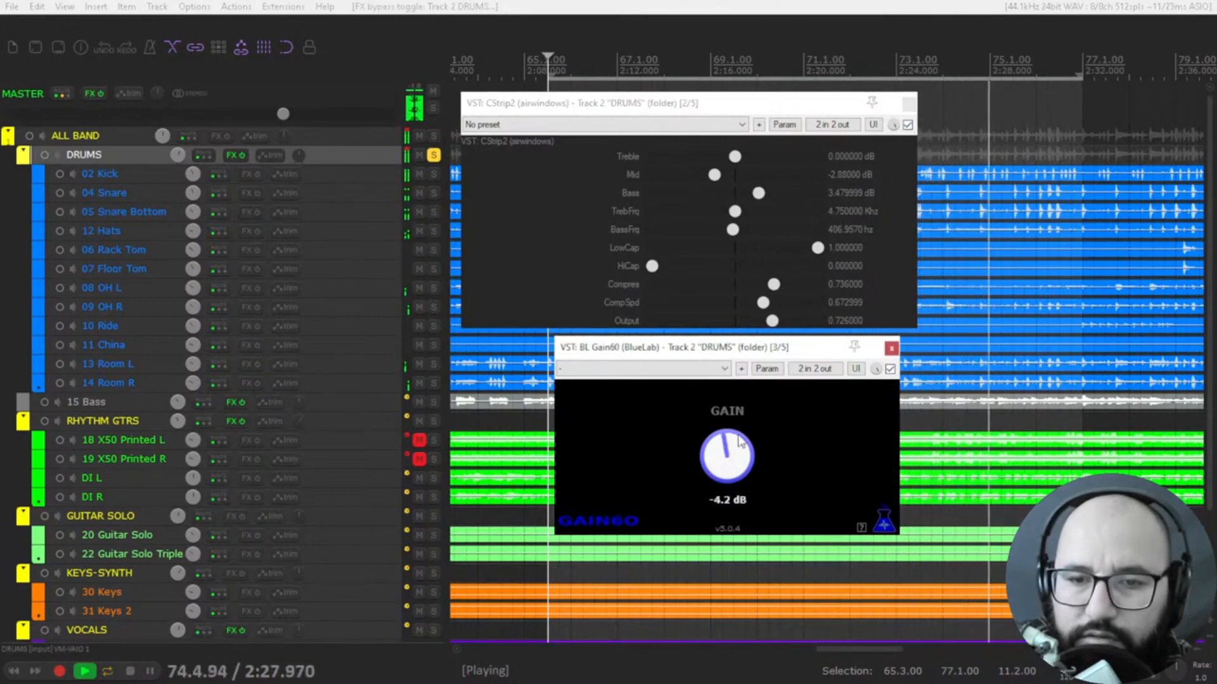
{"action": "key", "text": "space"}
{"action": "left_click_drag", "start_coordinate": [773, 321], "coordinate": [786, 323]}
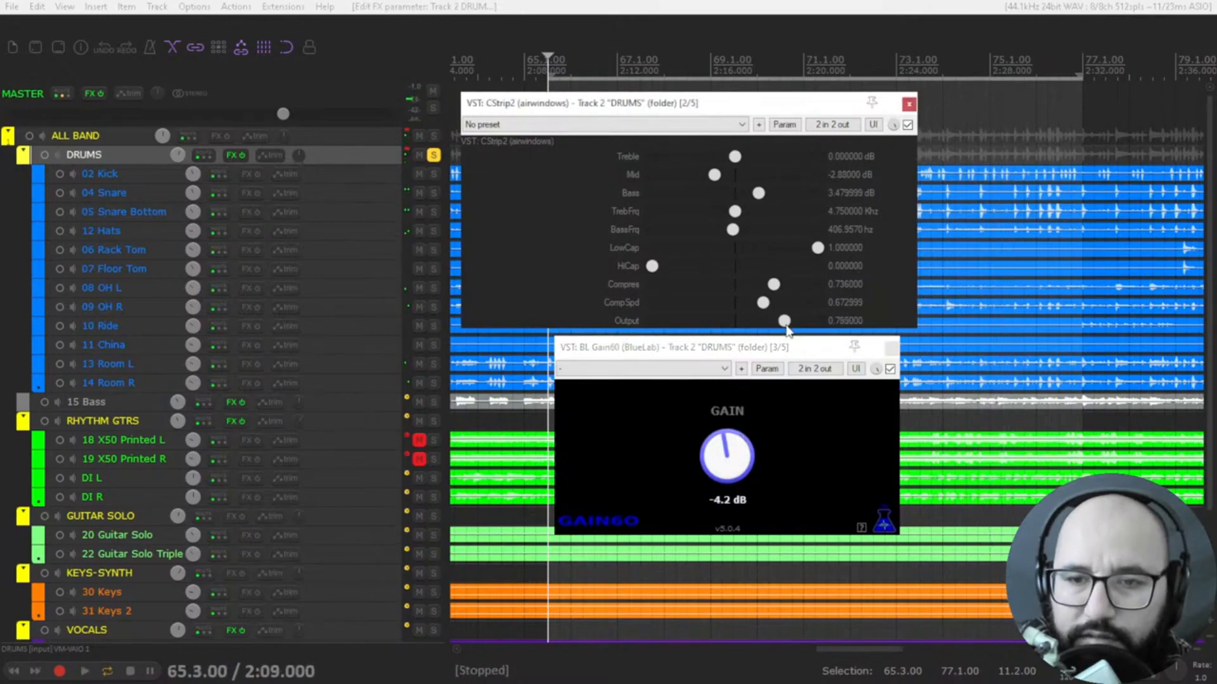
{"action": "key", "text": "space"}
{"action": "left_click", "coordinate": [796, 326]}
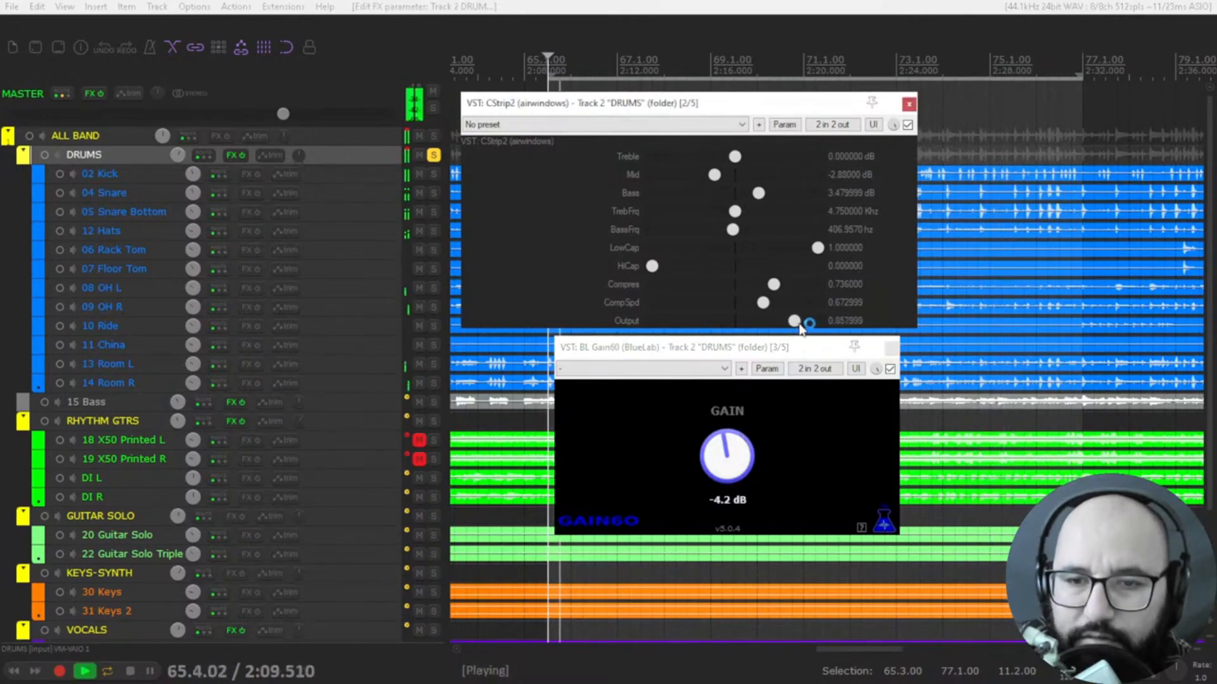
{"action": "left_click_drag", "start_coordinate": [795, 330], "coordinate": [791, 327]}
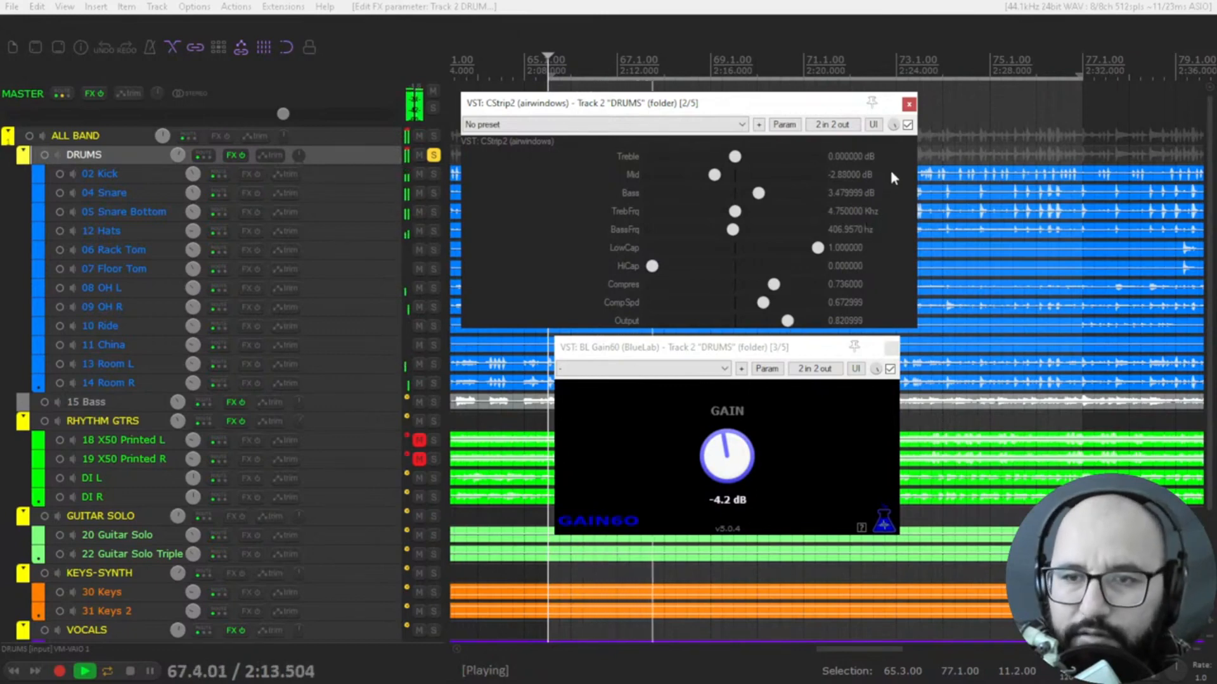
{"action": "left_click", "coordinate": [908, 125]}
{"action": "left_click", "coordinate": [907, 125]}
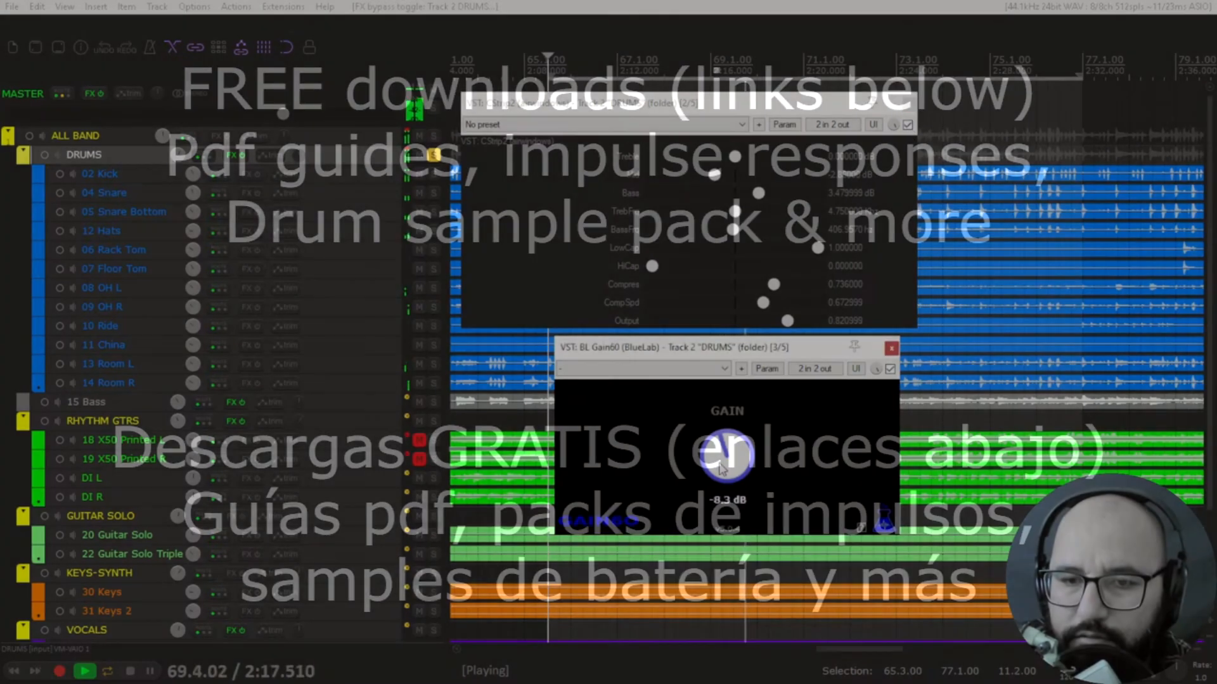